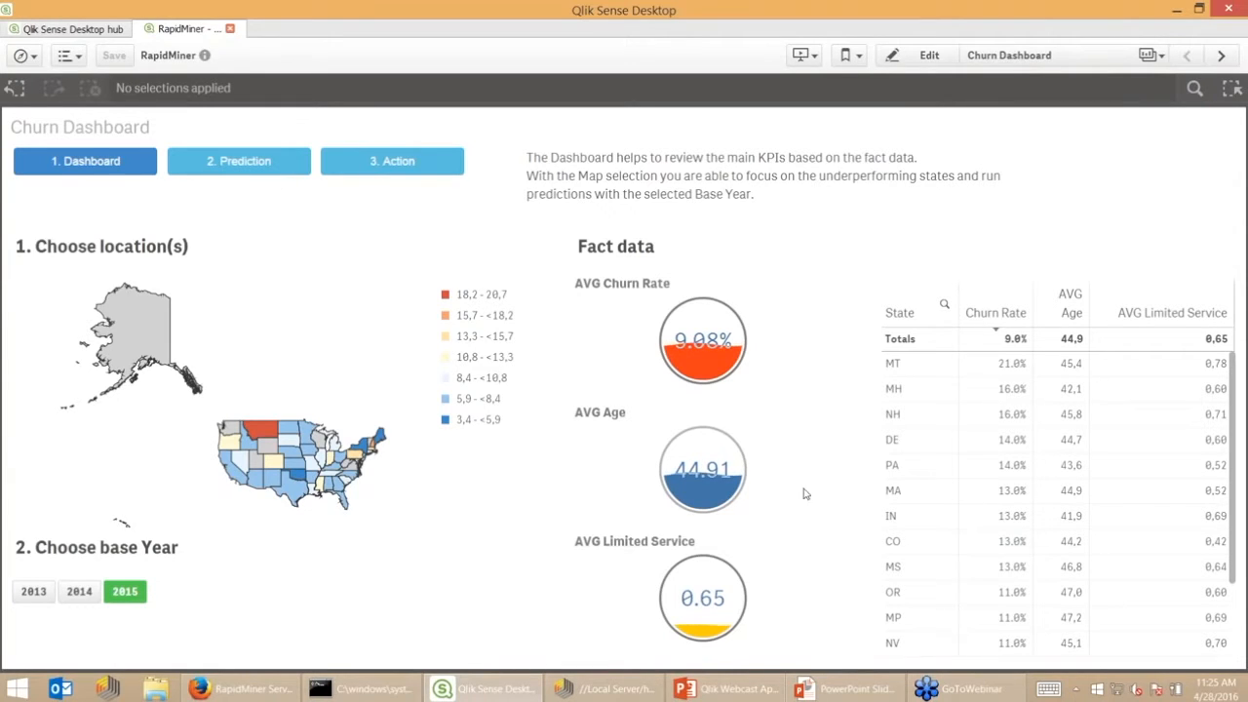
# Zoom to New England, then select and confirm ME, NH, VT, MA, RI and CT on the map
pyautogui.scroll(2, 314, 367)
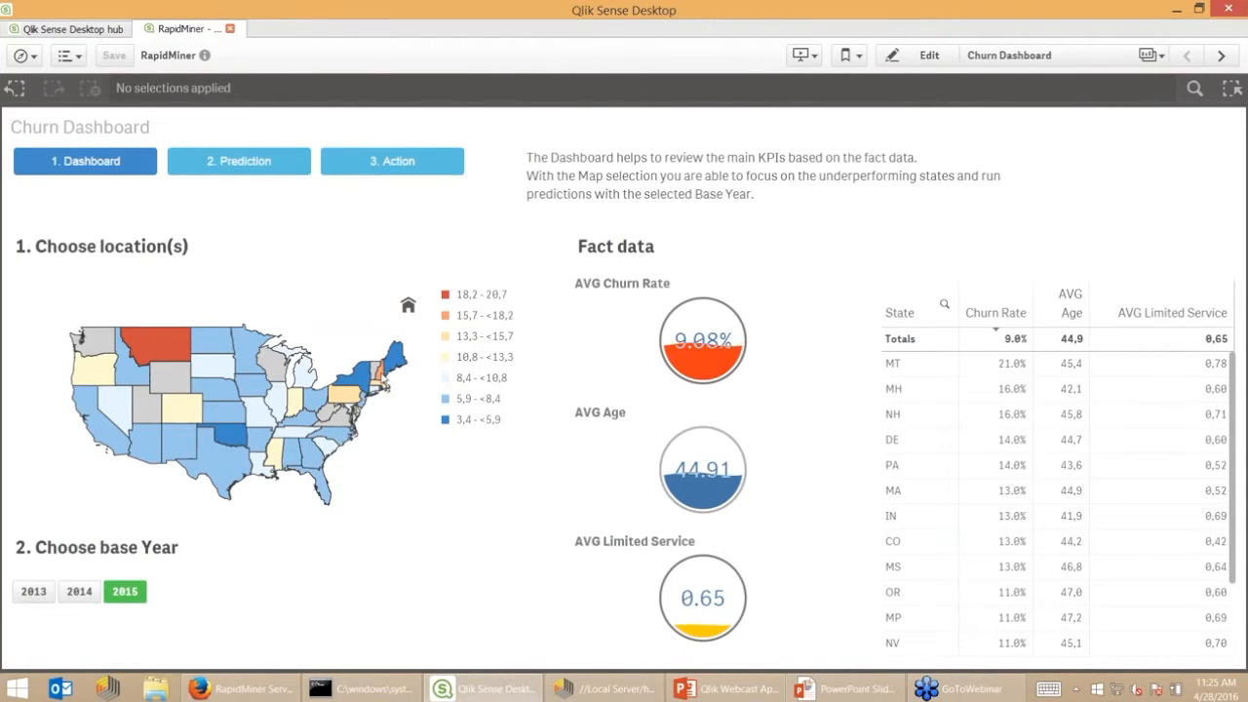
pyautogui.scroll(4, 380, 382)
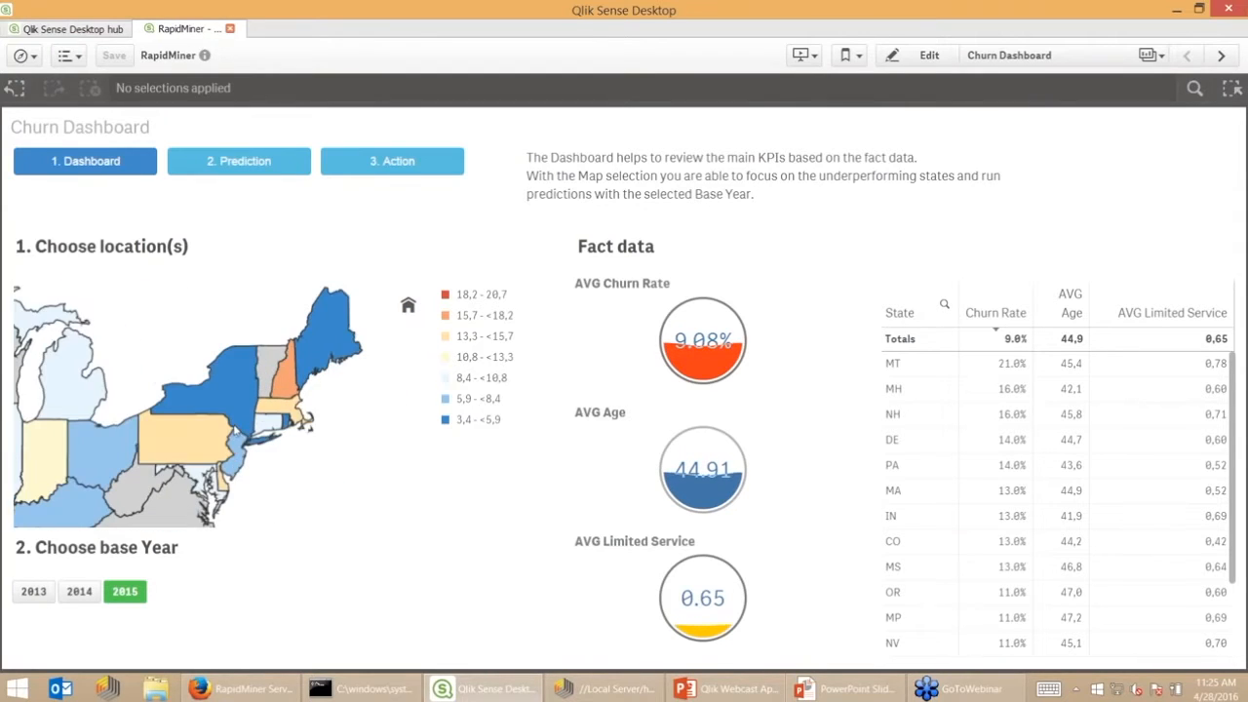
pyautogui.click(319, 358)
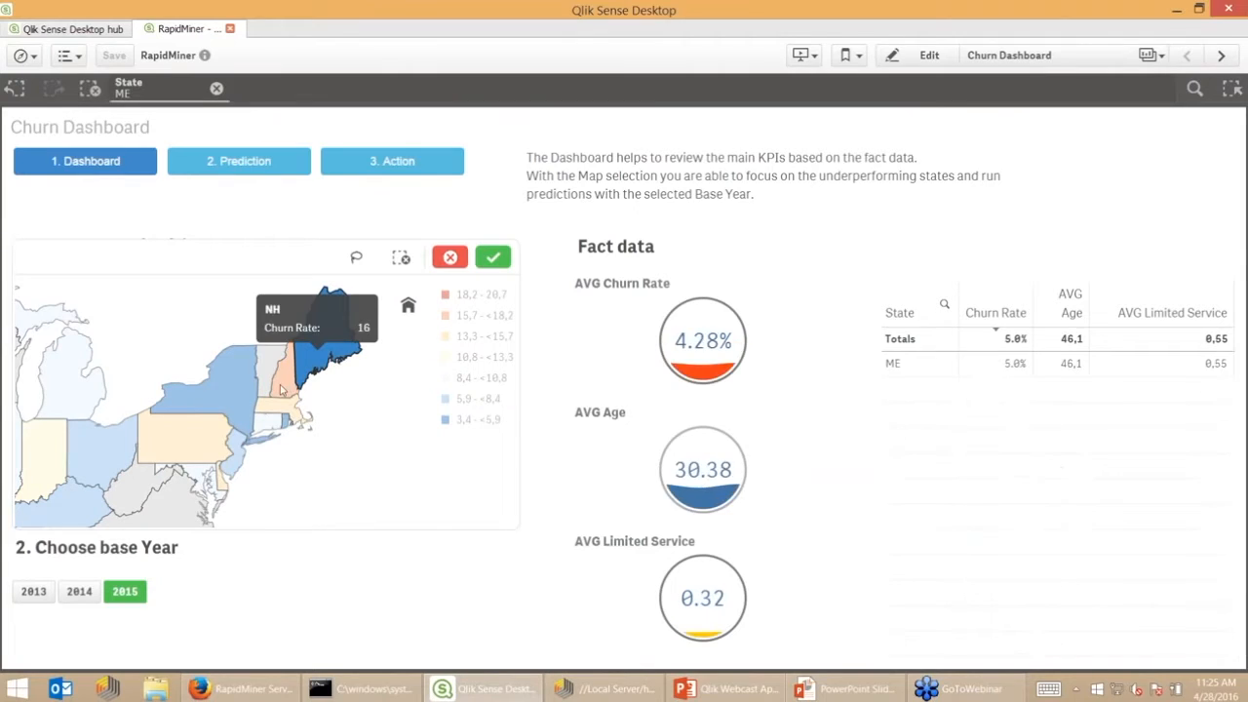
pyautogui.click(287, 363)
pyautogui.click(267, 384)
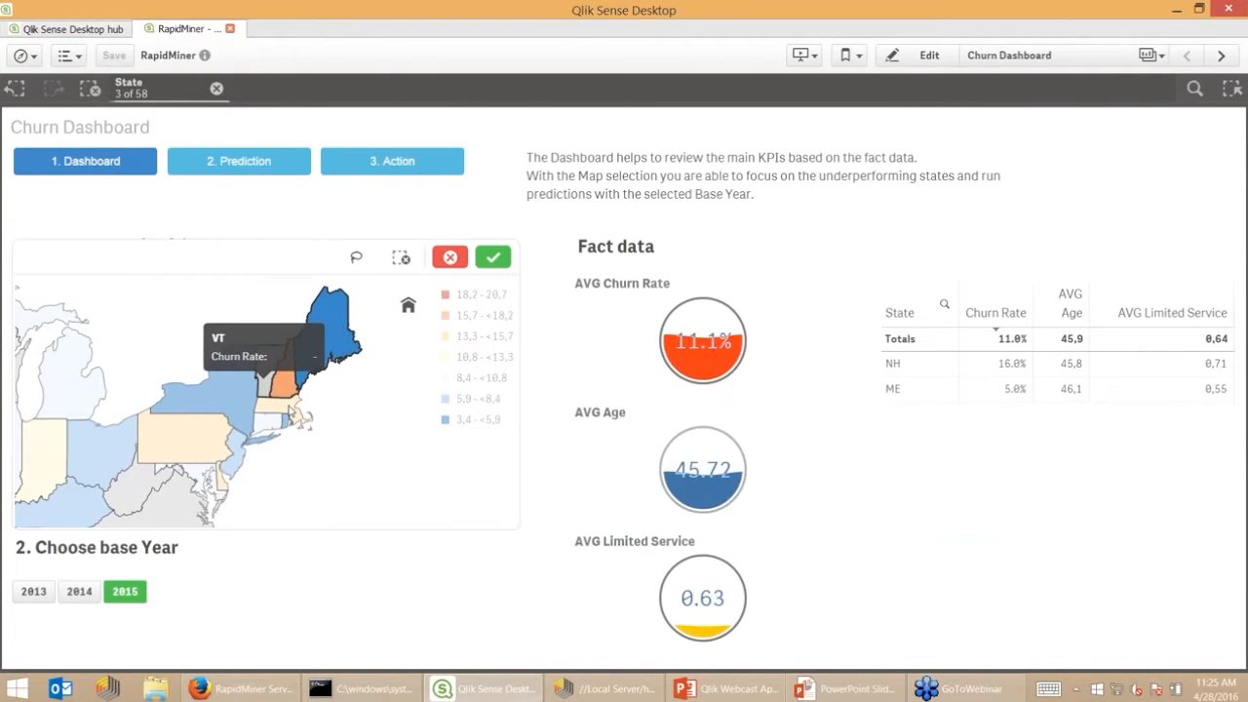
pyautogui.click(298, 417)
pyautogui.click(301, 419)
pyautogui.click(271, 421)
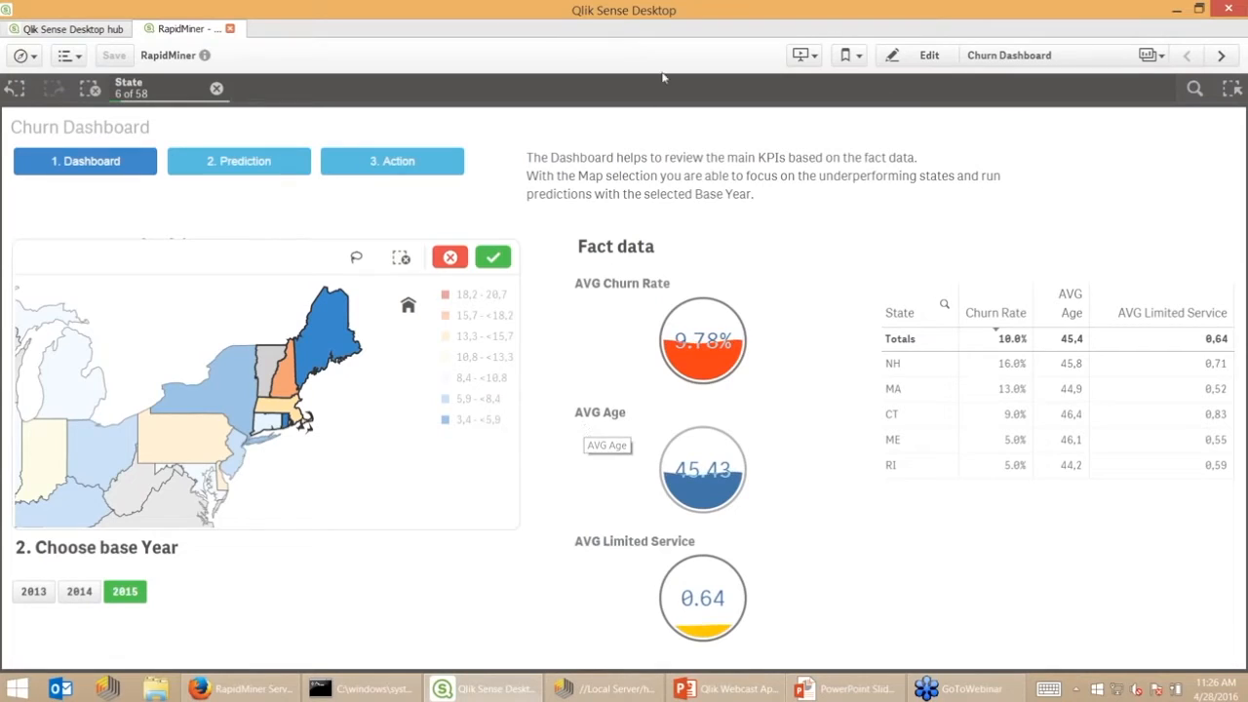
pyautogui.click(495, 257)
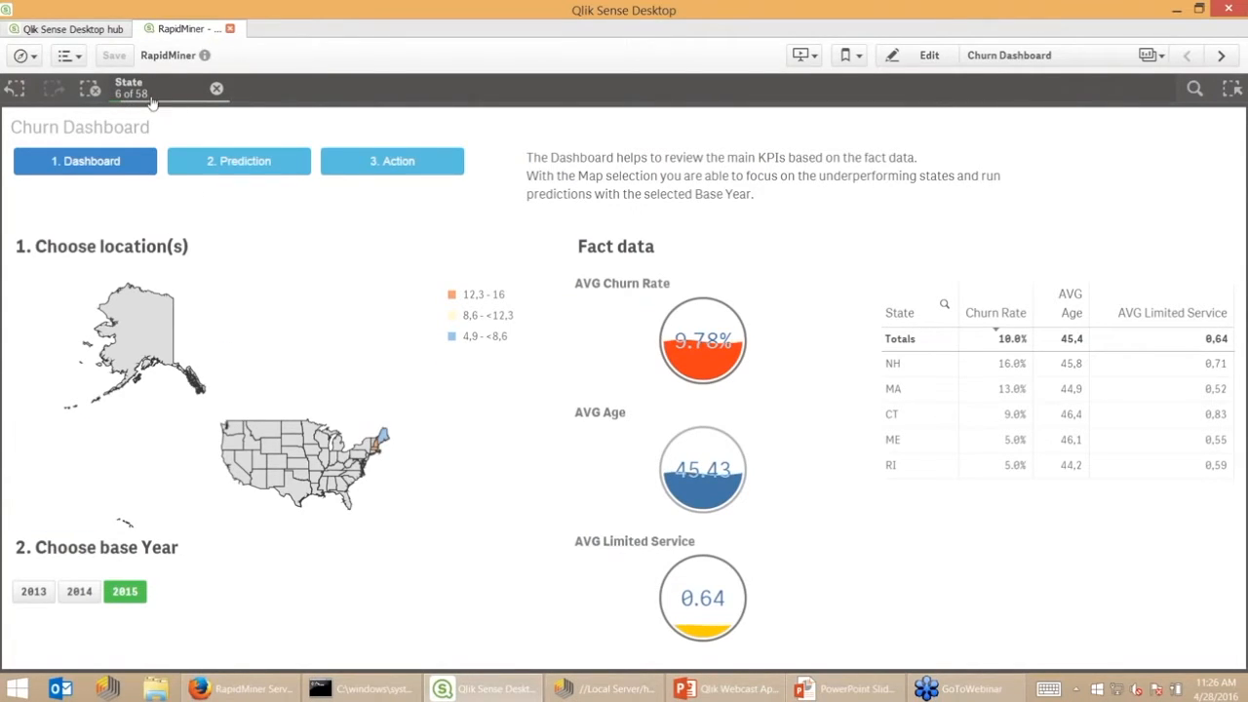
# Switch to the 2. Prediction sheet and run a confirmed data reload
pyautogui.click(224, 168)
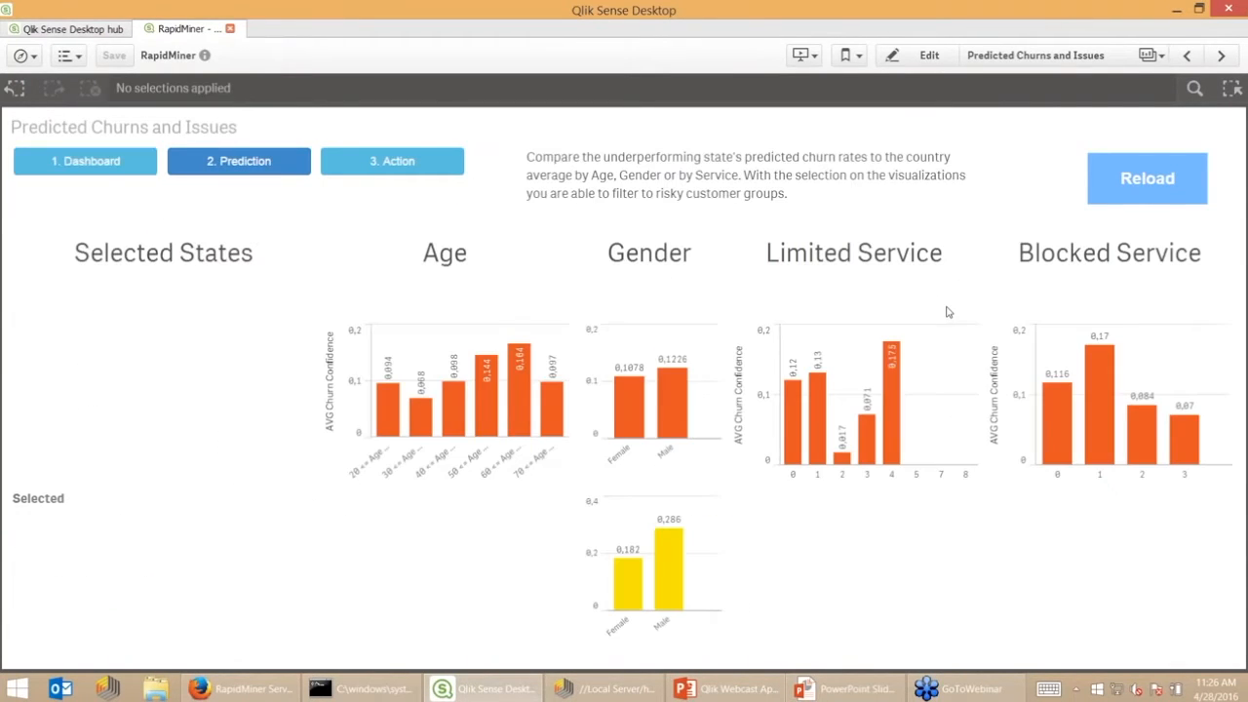
pyautogui.click(1127, 180)
pyautogui.click(552, 410)
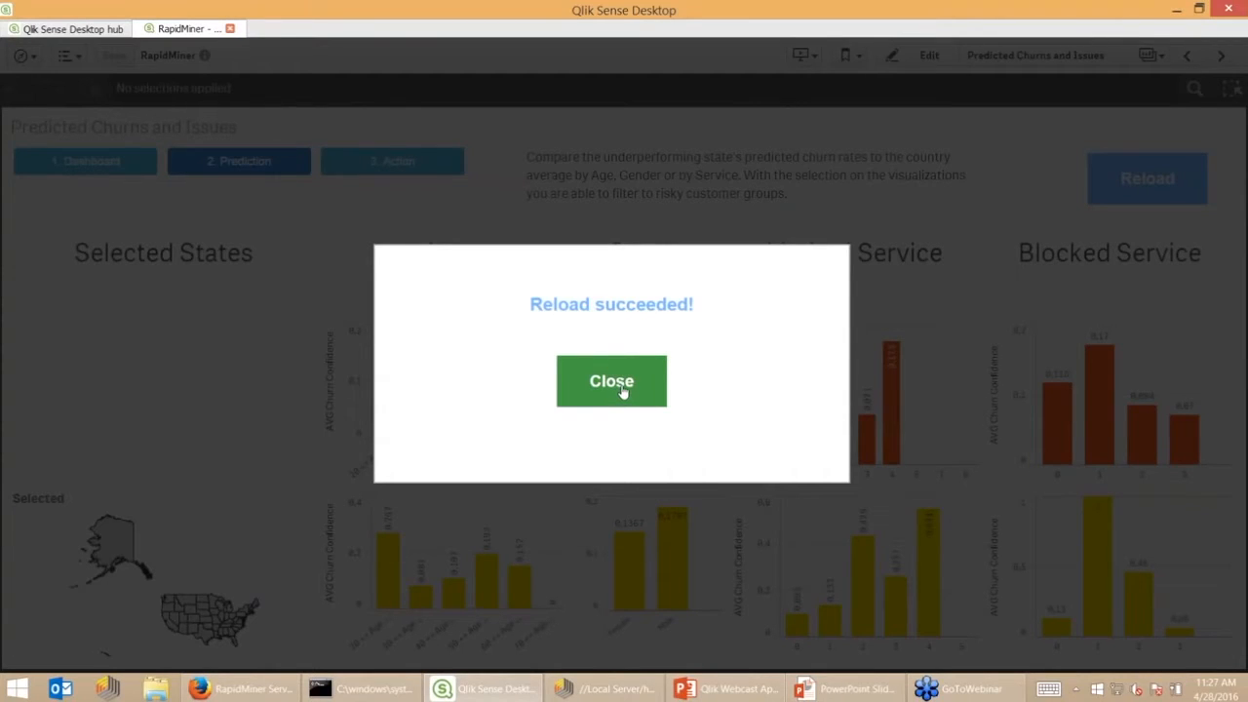
# Close the 'Reload succeeded!' message, then pan and zoom the Selected States map
pyautogui.click(627, 398)
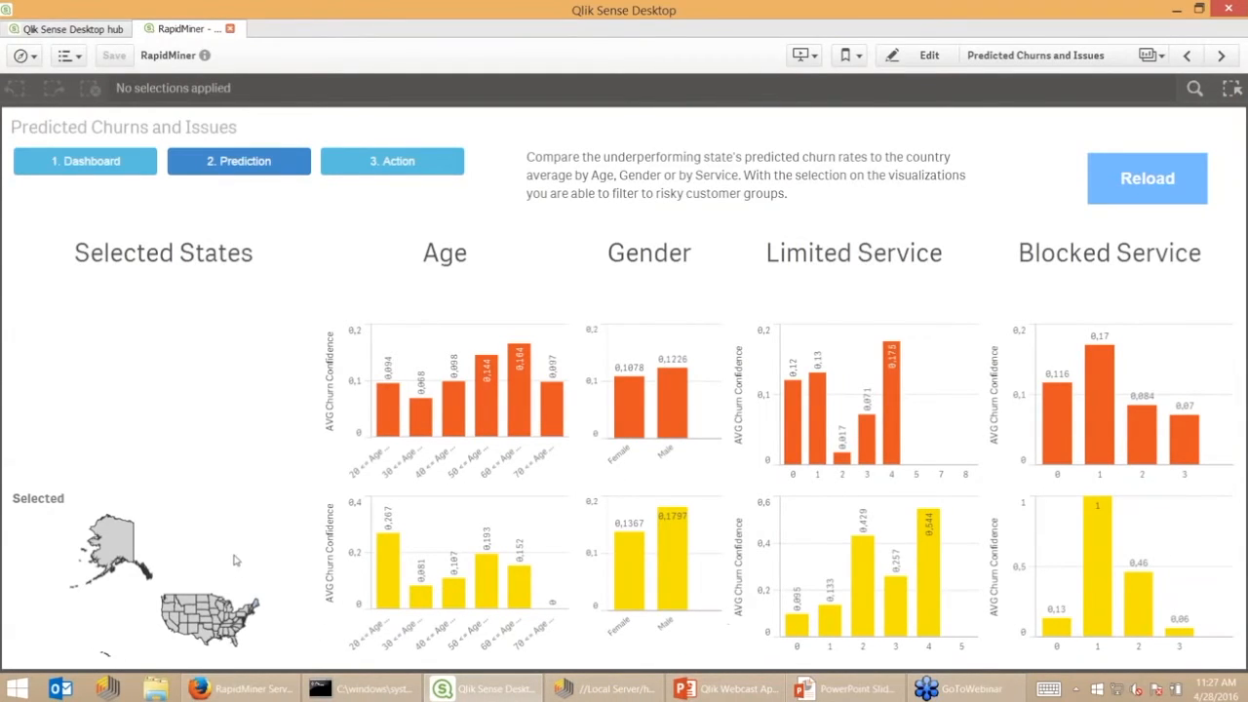
pyautogui.moveTo(239, 568); pyautogui.dragTo(214, 532)
pyautogui.scroll(5, 208, 557)
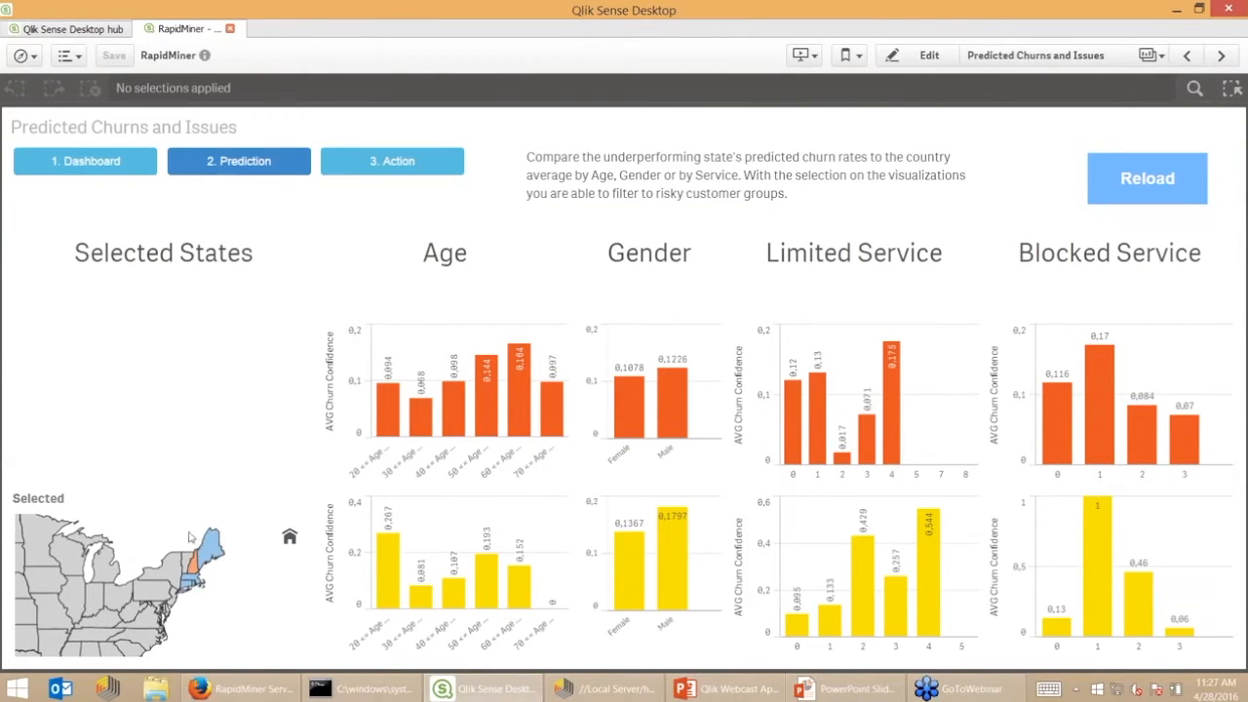
pyautogui.scroll(2, 218, 595)
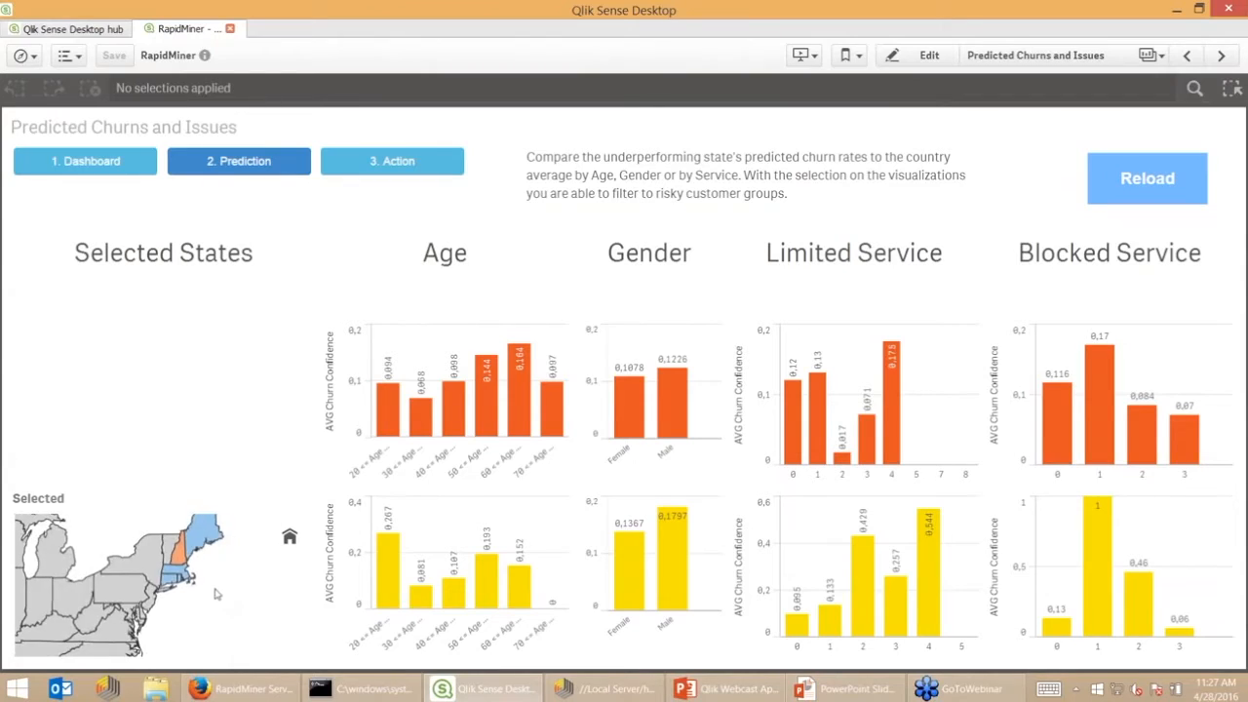
pyautogui.scroll(2, 223, 627)
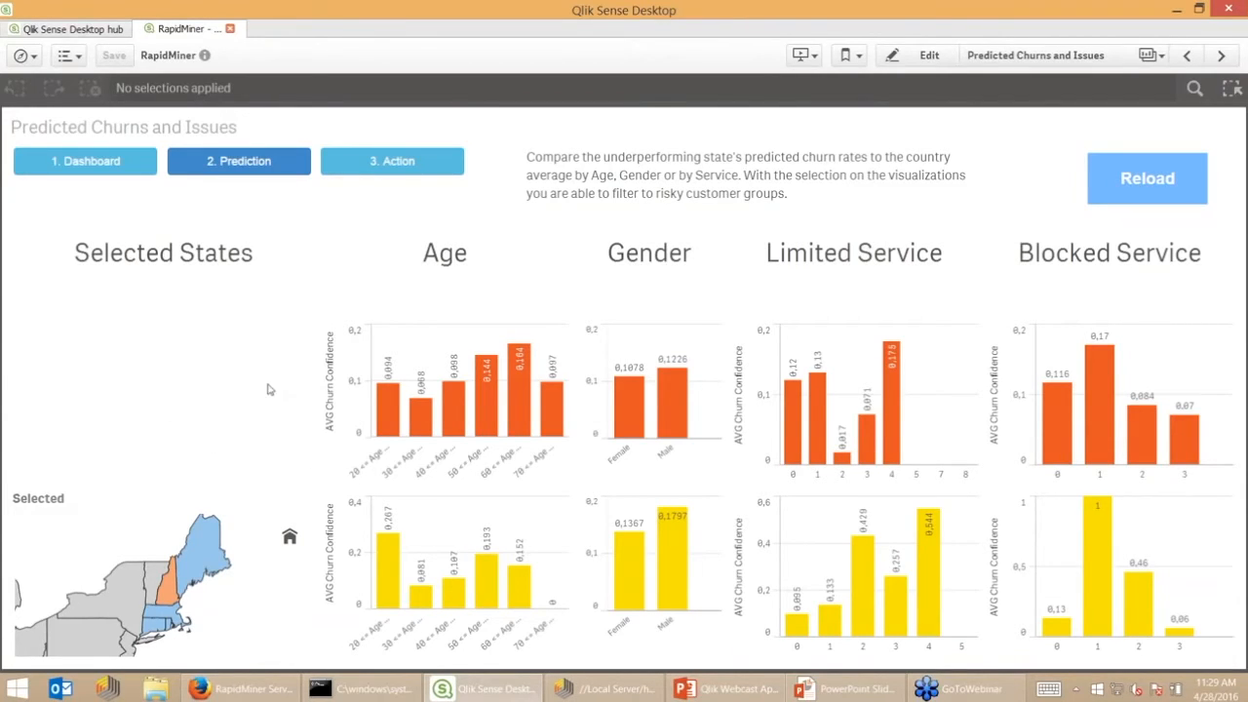
# Open the 3. Action sheet and scroll through the customer churn and upsell offer table
pyautogui.click(386, 168)
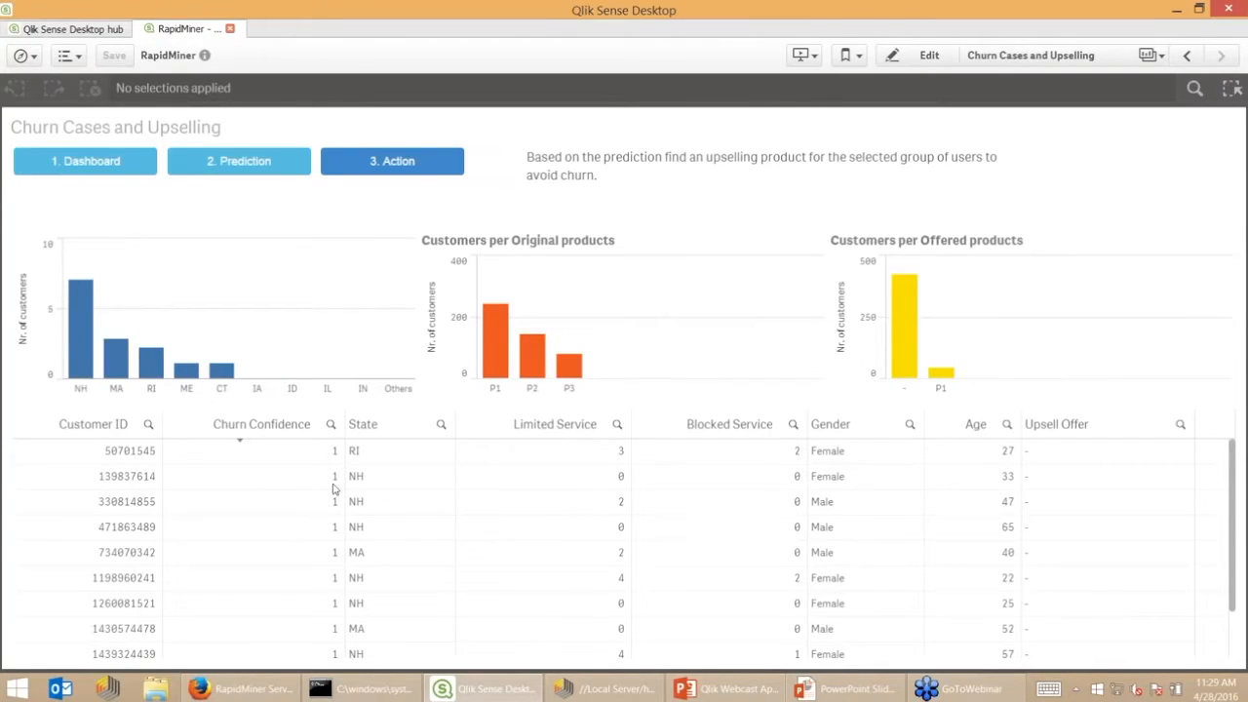
pyautogui.scroll(-3, 333, 488)
pyautogui.scroll(3, 381, 541)
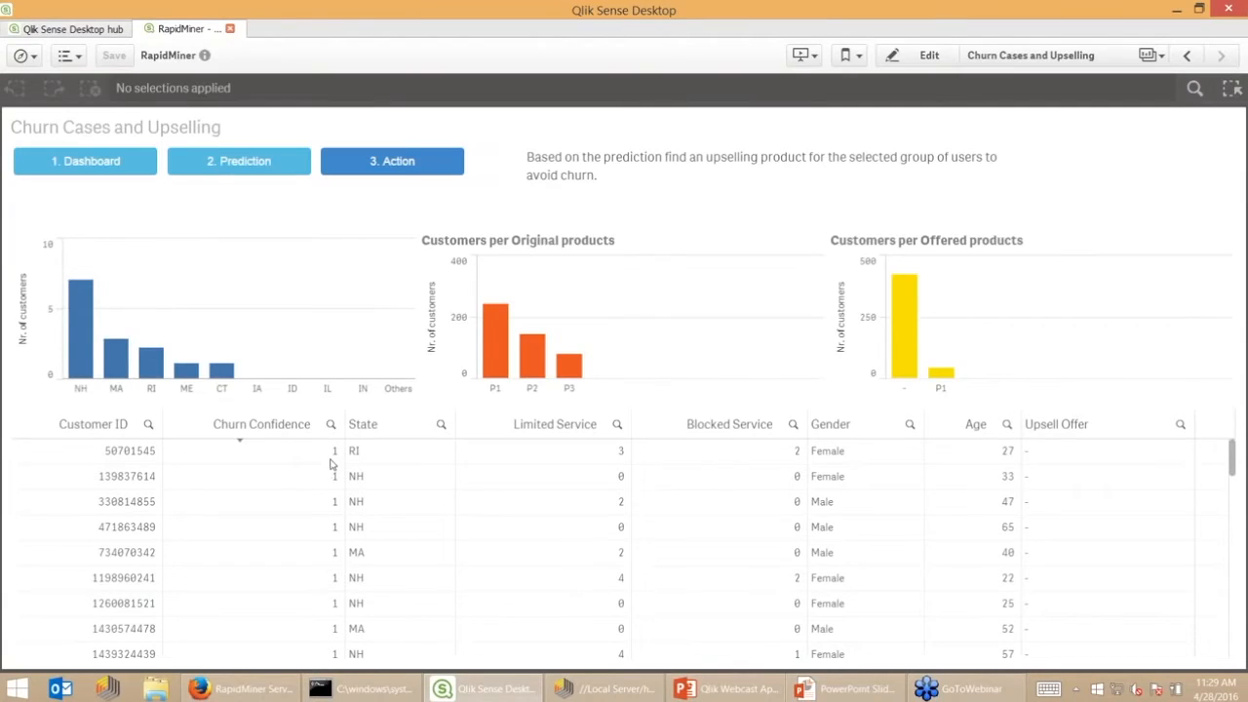
pyautogui.scroll(-2, 369, 473)
pyautogui.scroll(-3, 371, 483)
pyautogui.scroll(6, 371, 488)
pyautogui.scroll(-3, 331, 532)
pyautogui.scroll(-3, 332, 522)
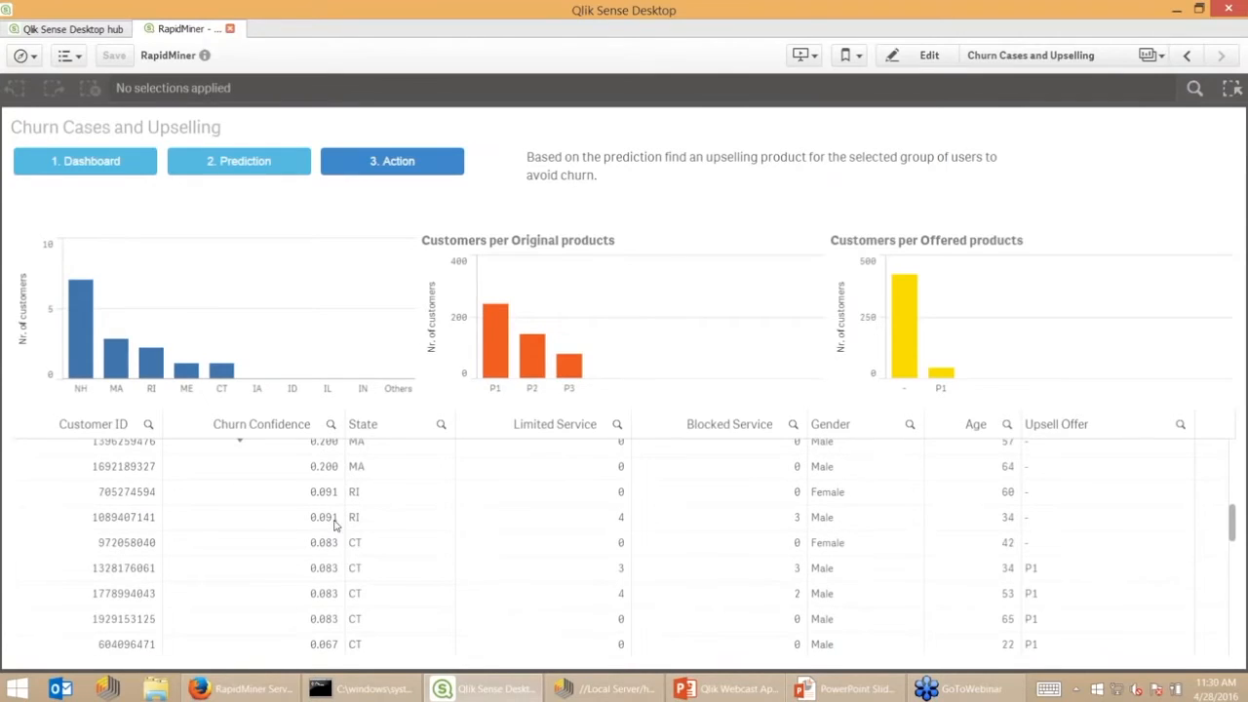
pyautogui.scroll(-3, 376, 521)
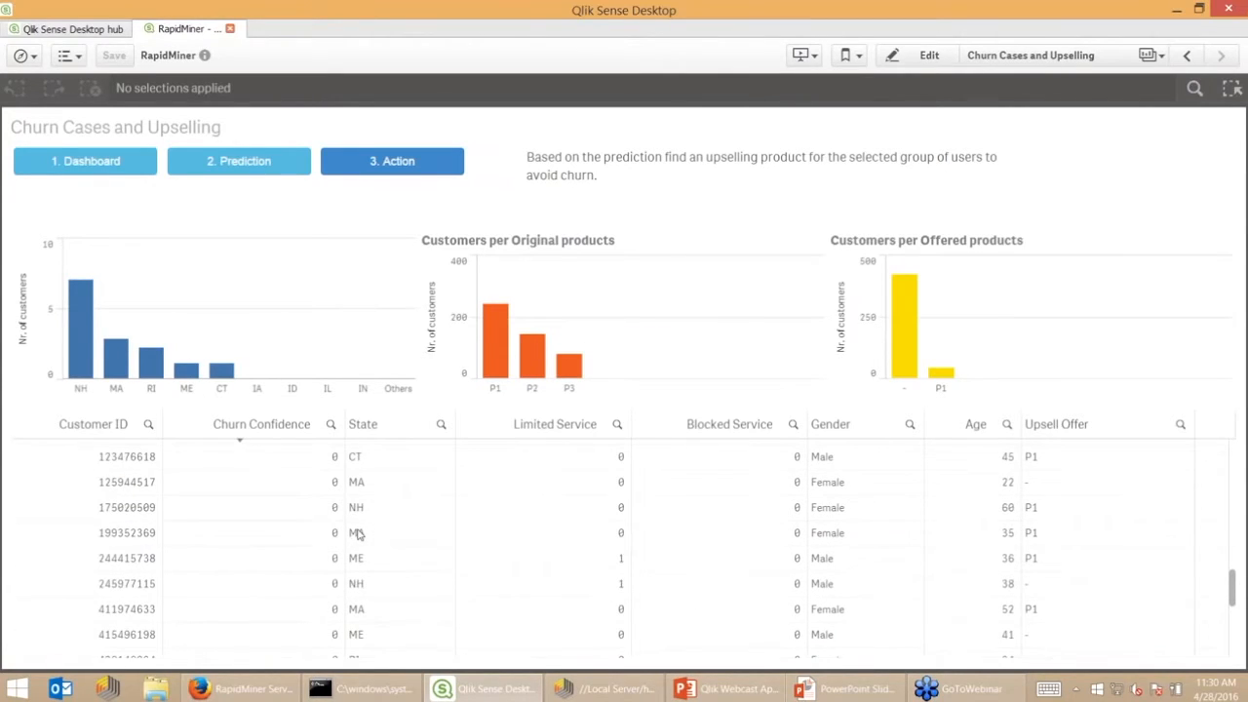
pyautogui.scroll(2, 359, 535)
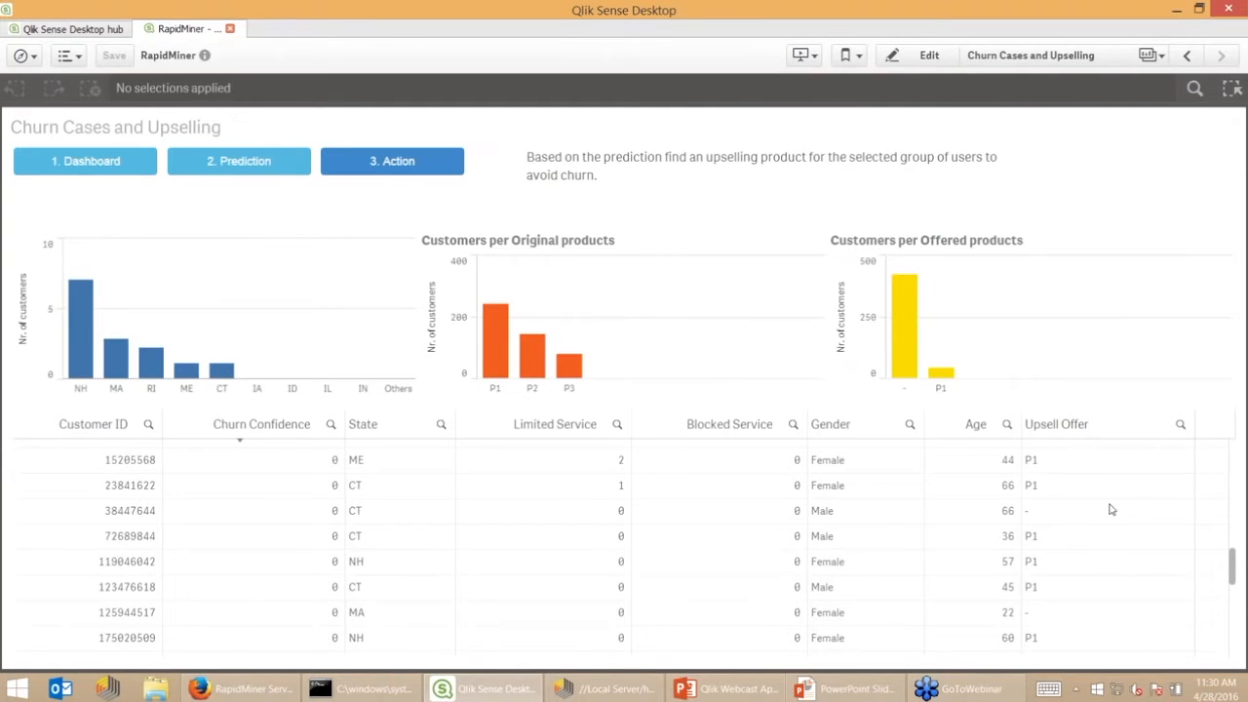
pyautogui.scroll(-10, 1121, 546)
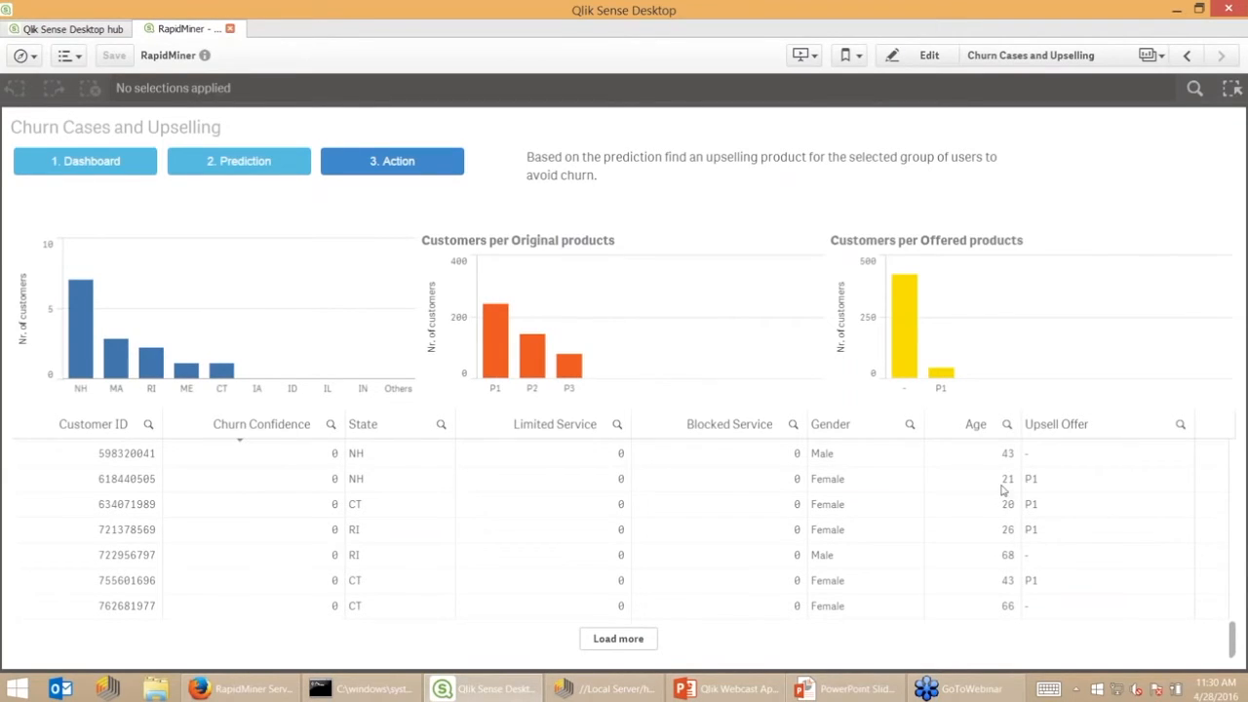
pyautogui.scroll(5, 1078, 576)
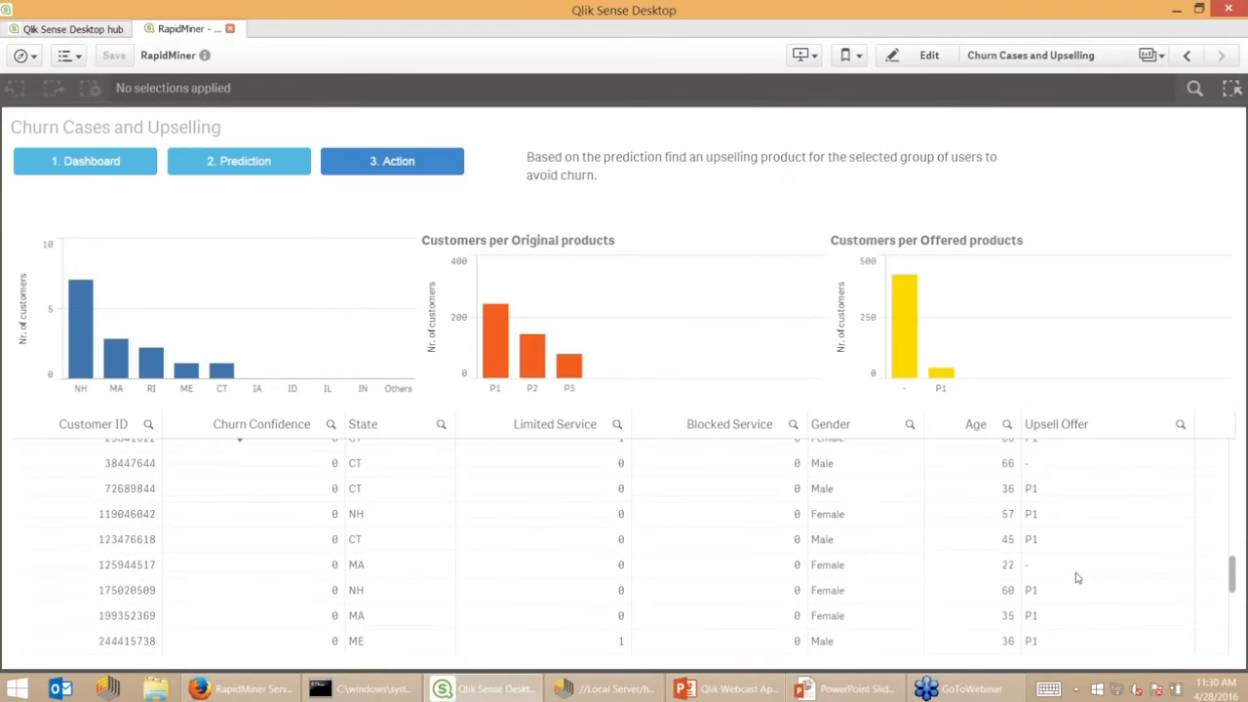
pyautogui.scroll(3, 1129, 557)
pyautogui.scroll(-8, 1132, 561)
pyautogui.scroll(15, 1151, 576)
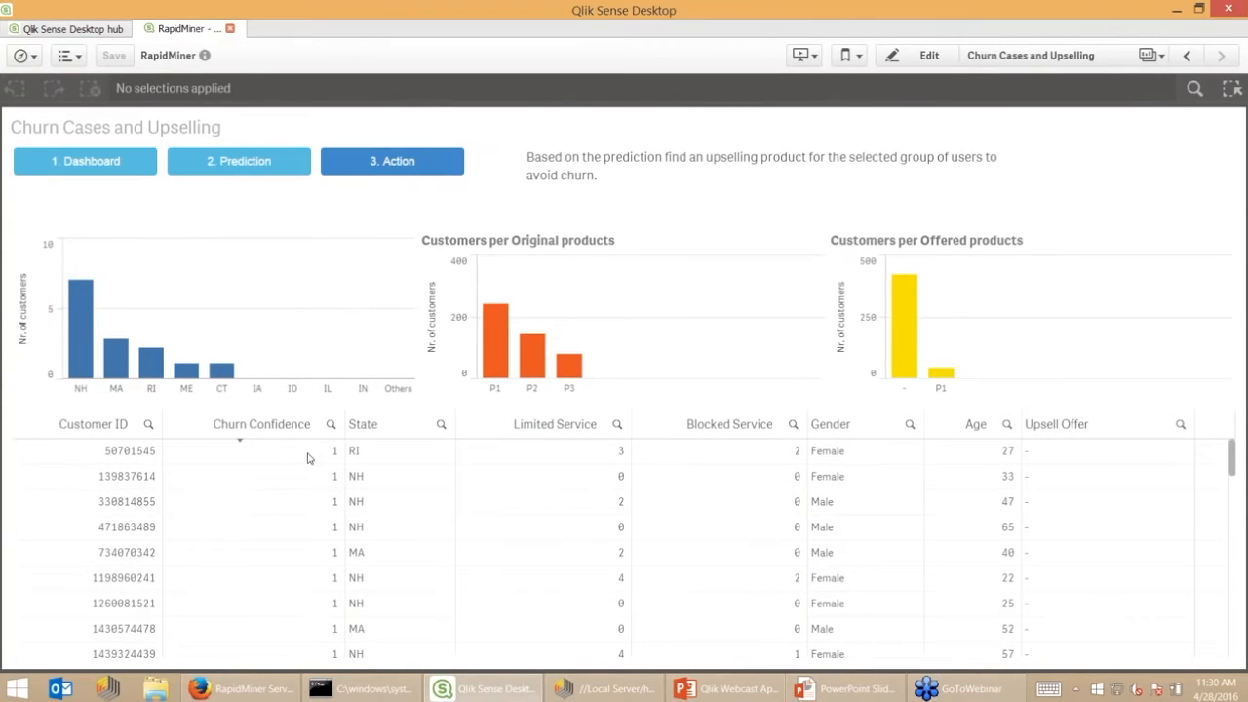
pyautogui.scroll(-10, 1081, 554)
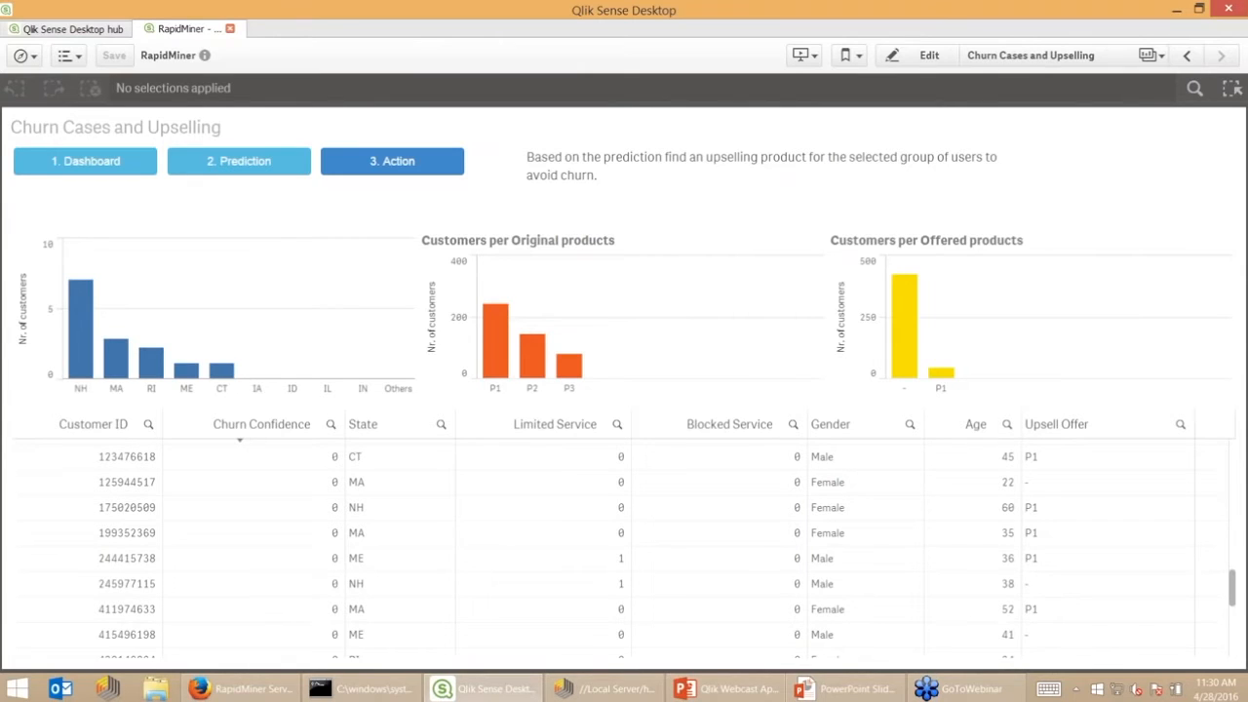
# Revisit the Churn Dashboard and Churn Cases sheets, then bring RapidMiner Studio to the front
pyautogui.click(98, 156)
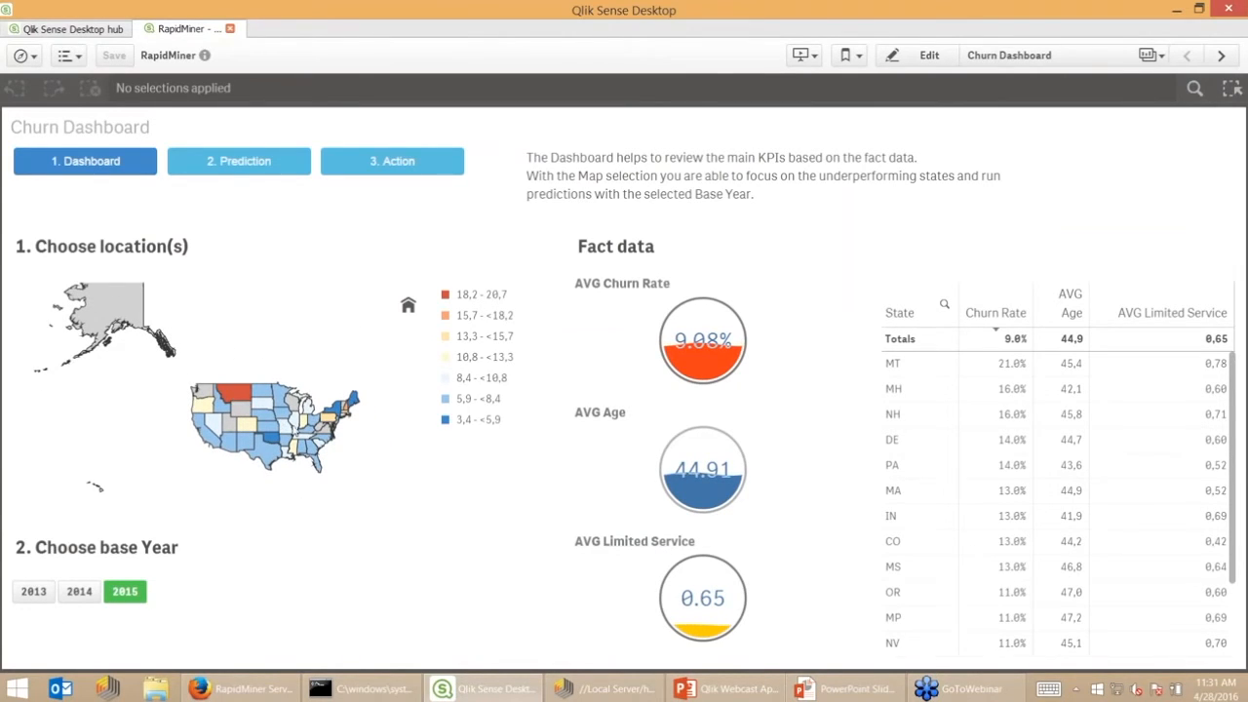
pyautogui.scroll(3, 347, 441)
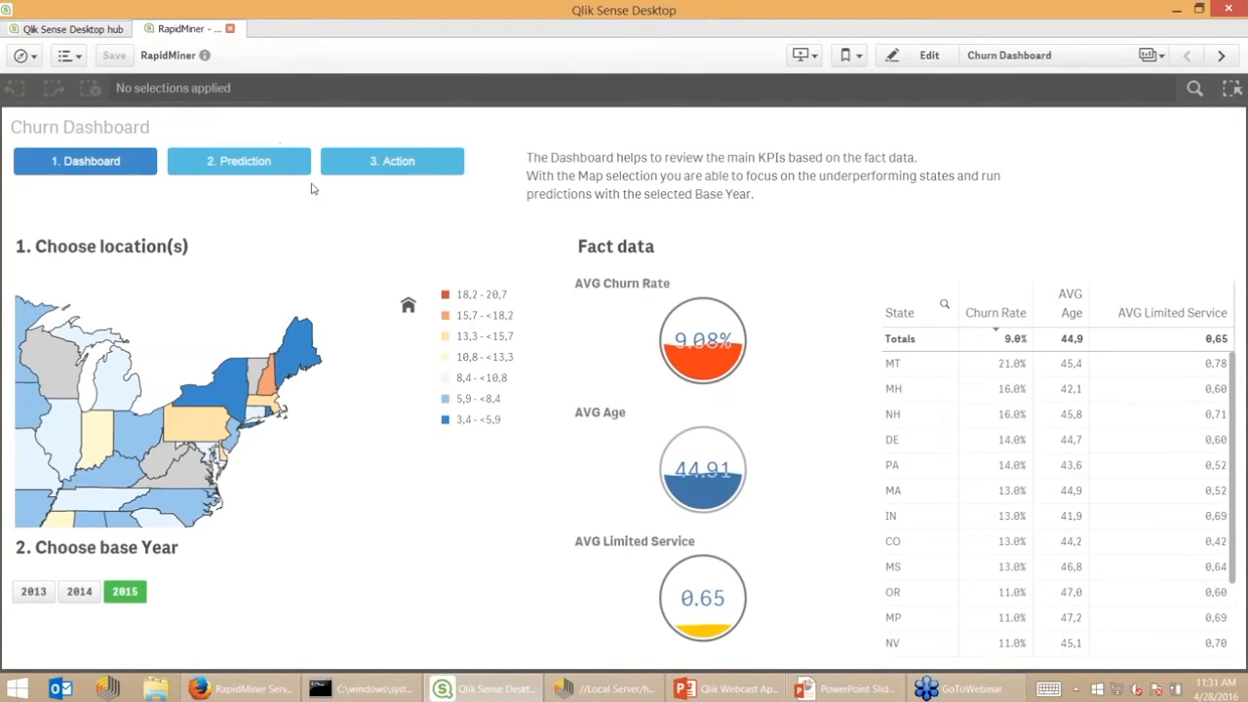
pyautogui.click(378, 182)
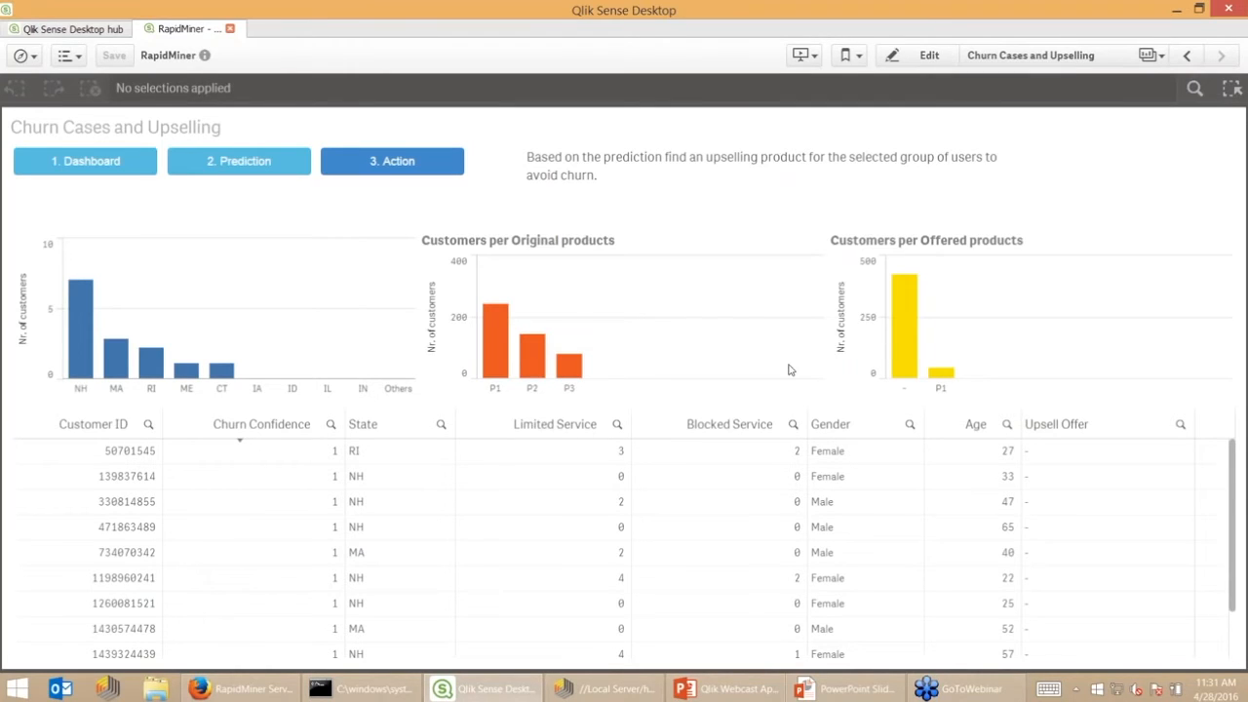
pyautogui.moveTo(620, 688)
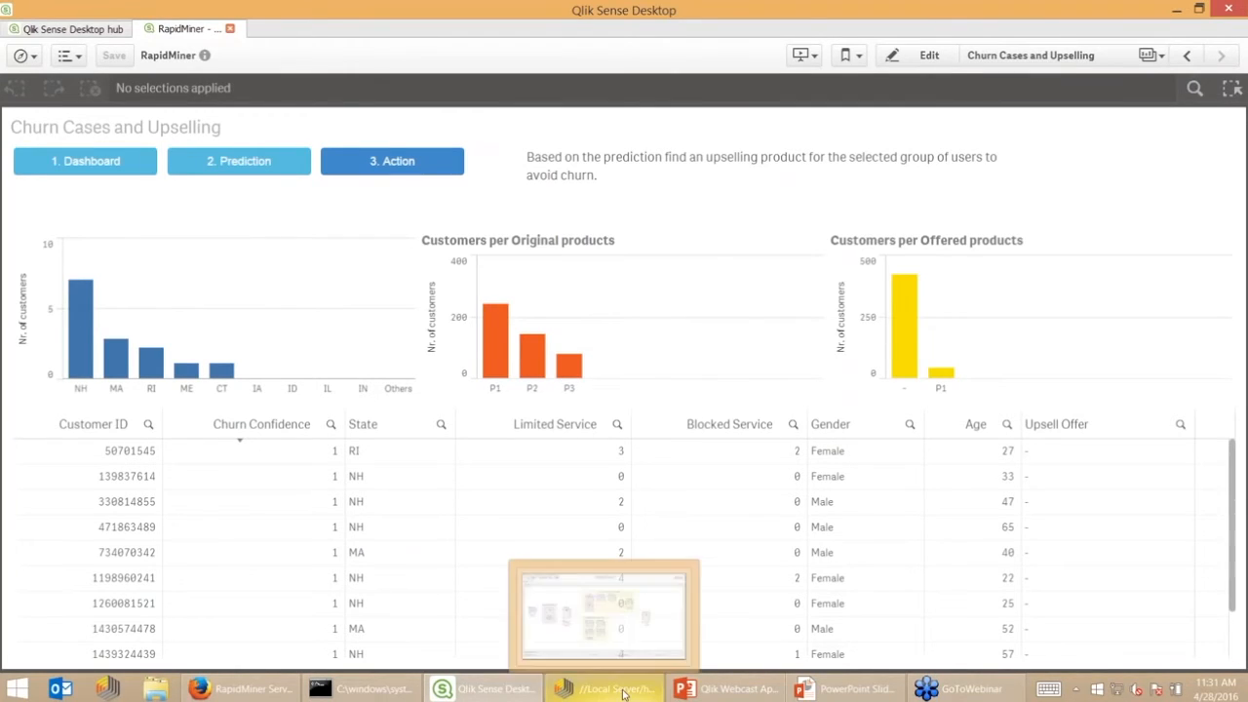
pyautogui.click(619, 693)
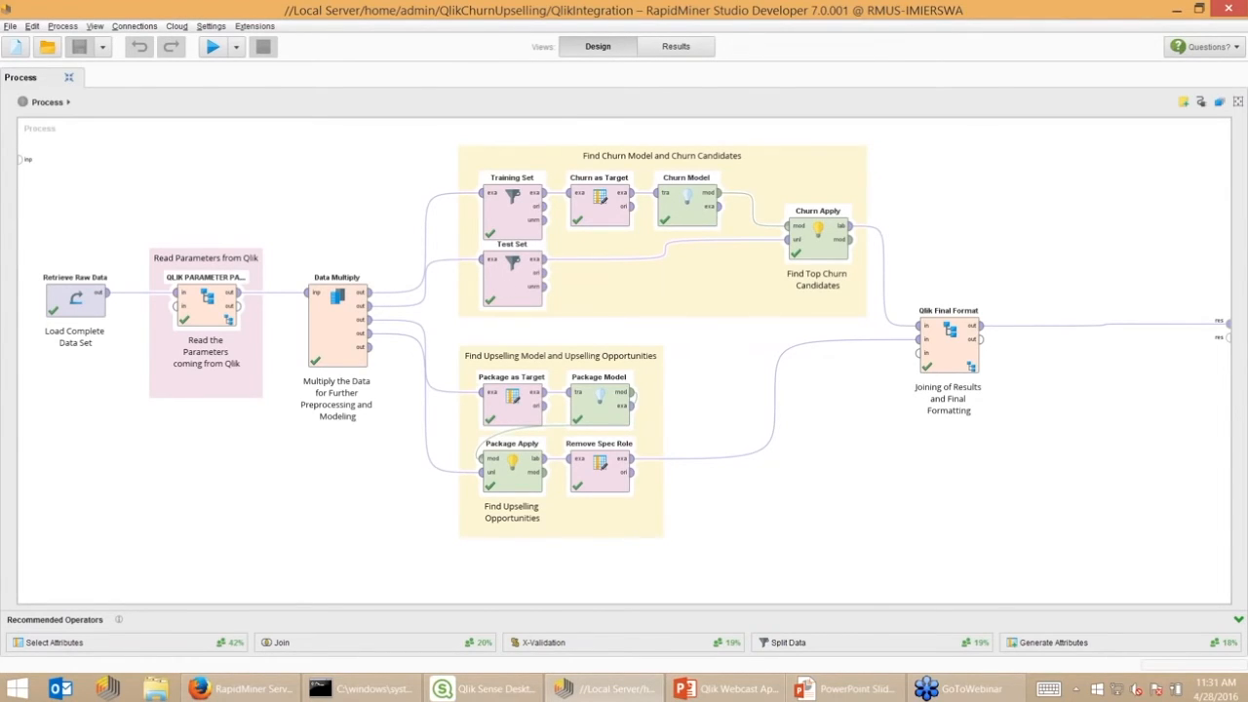
pyautogui.click(75, 299)
# Enter QLIK PARAMETER PASS, select the State filter and view its condition list
pyautogui.doubleClick(214, 310)
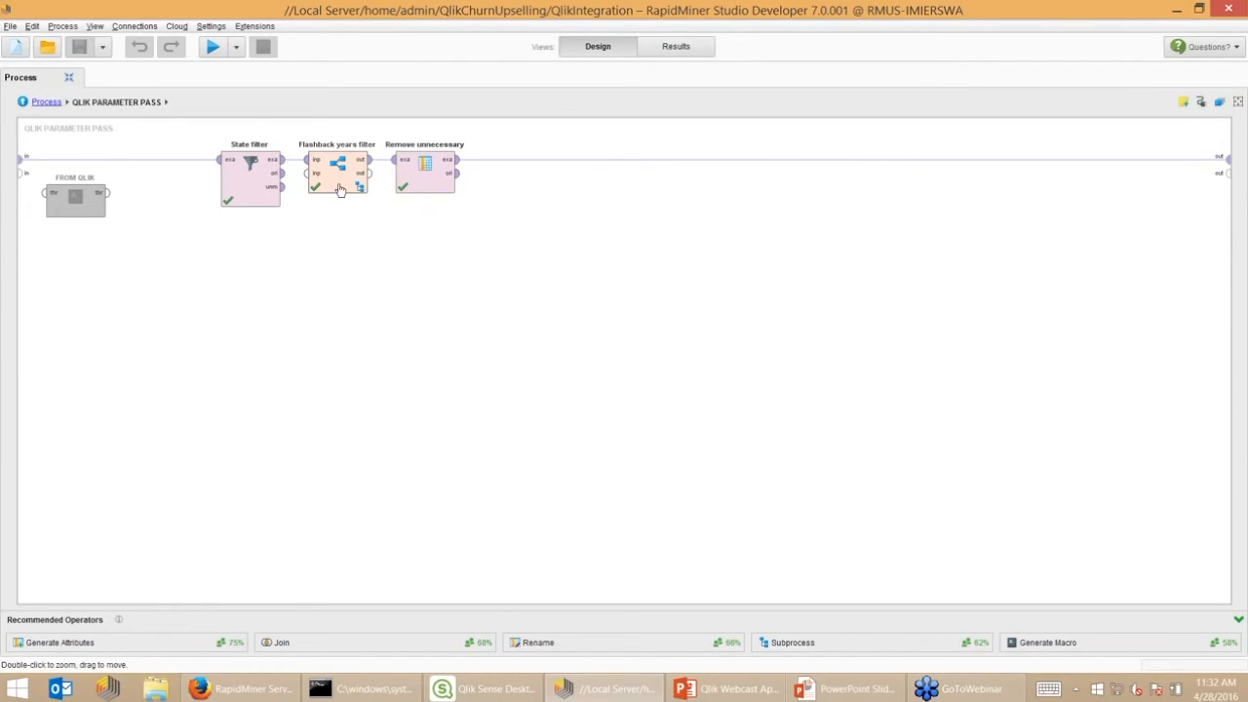
pyautogui.click(263, 182)
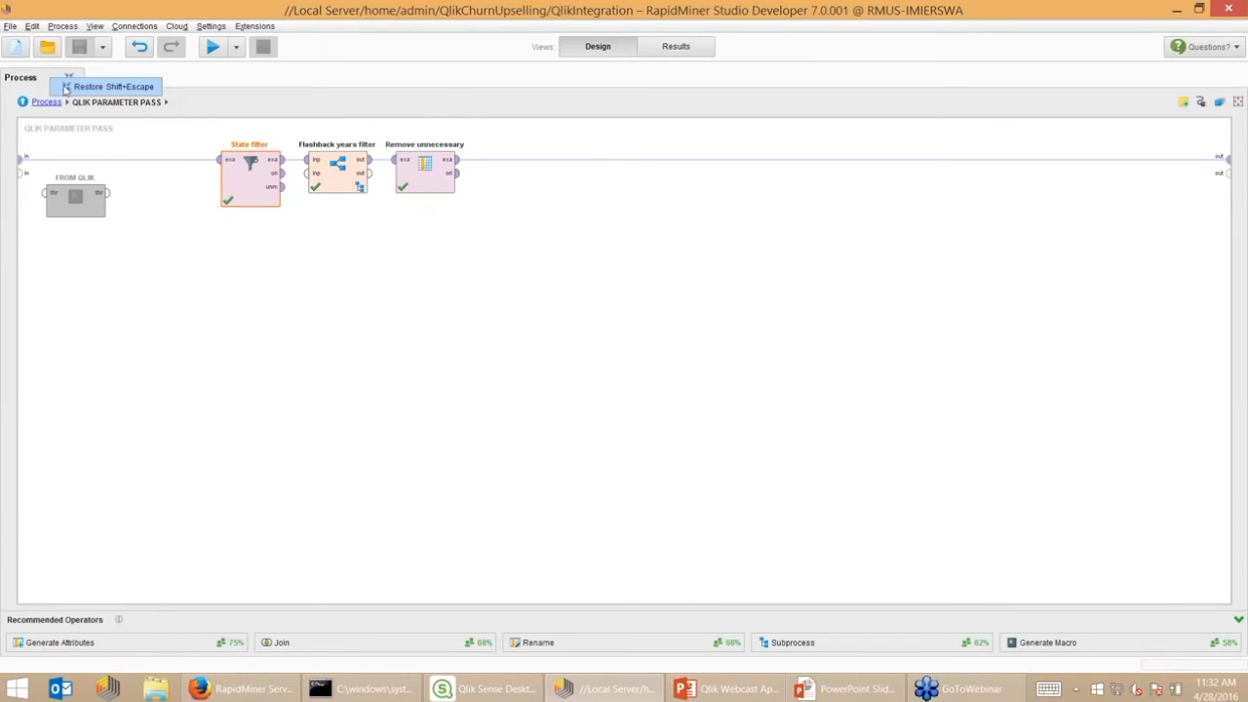
pyautogui.click(85, 91)
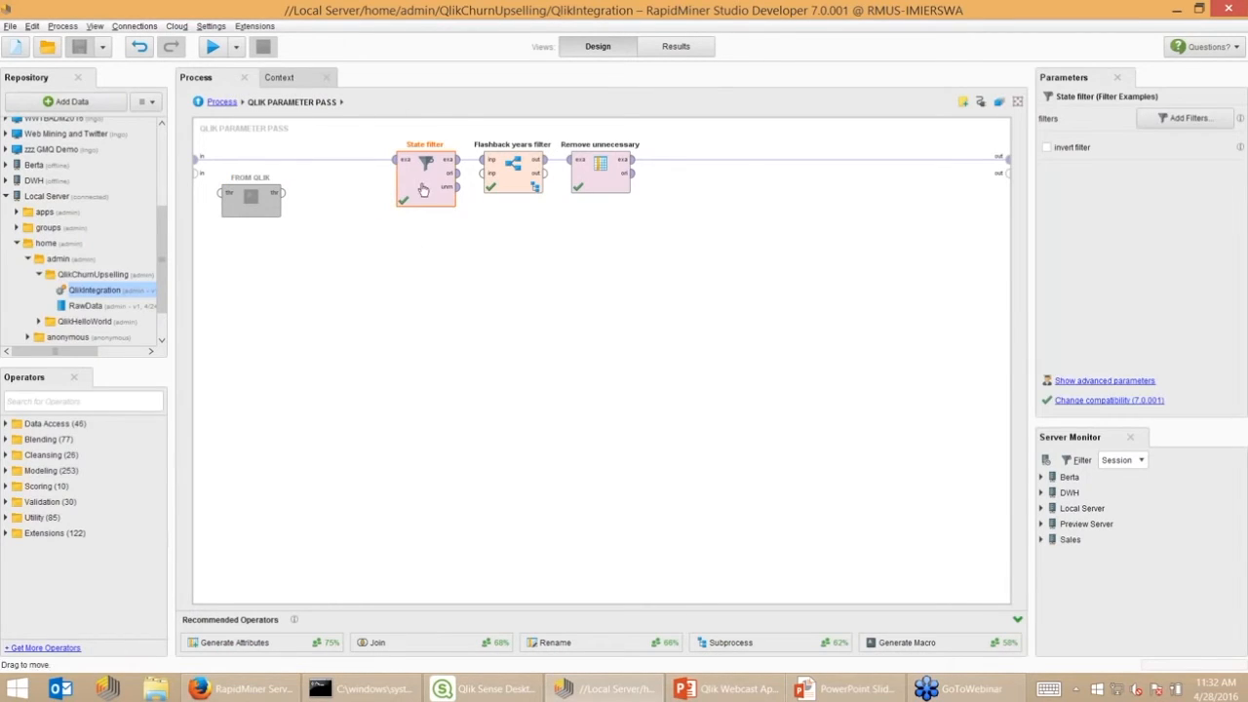
pyautogui.click(1164, 118)
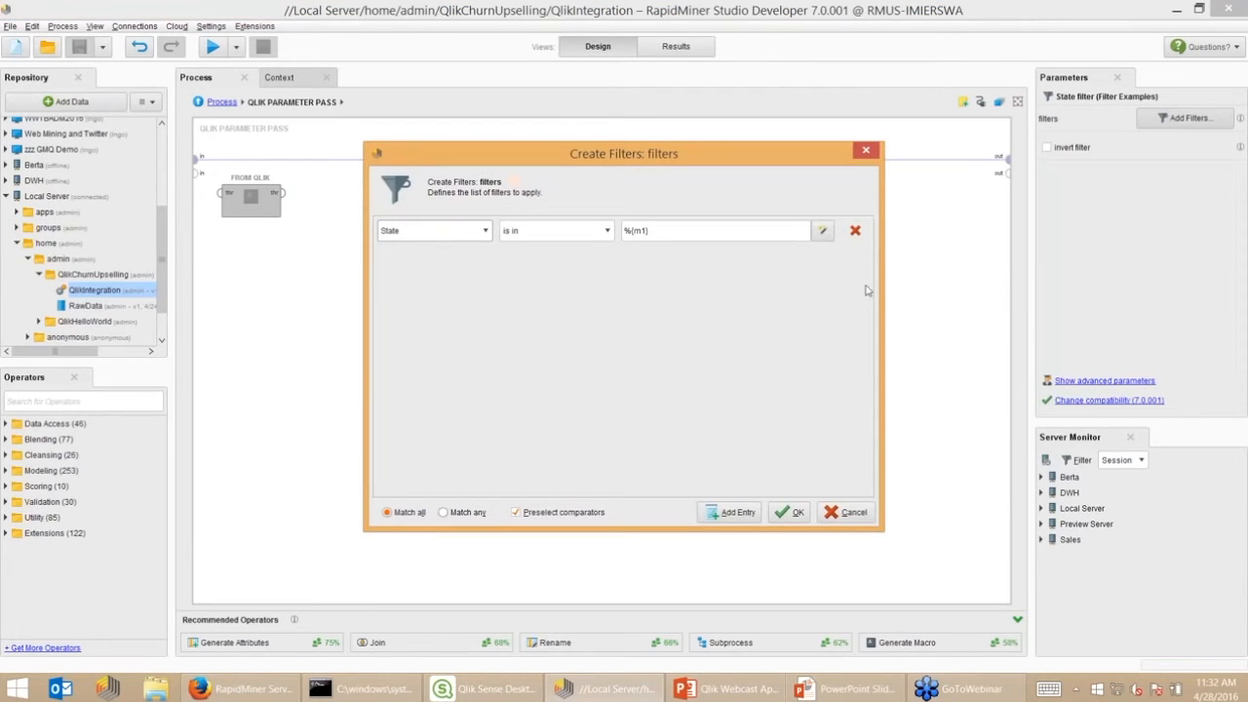
# Close the State filter conditions unchanged, inspect the m1 macro in Context, then return to Process
pyautogui.doubleClick(634, 236)
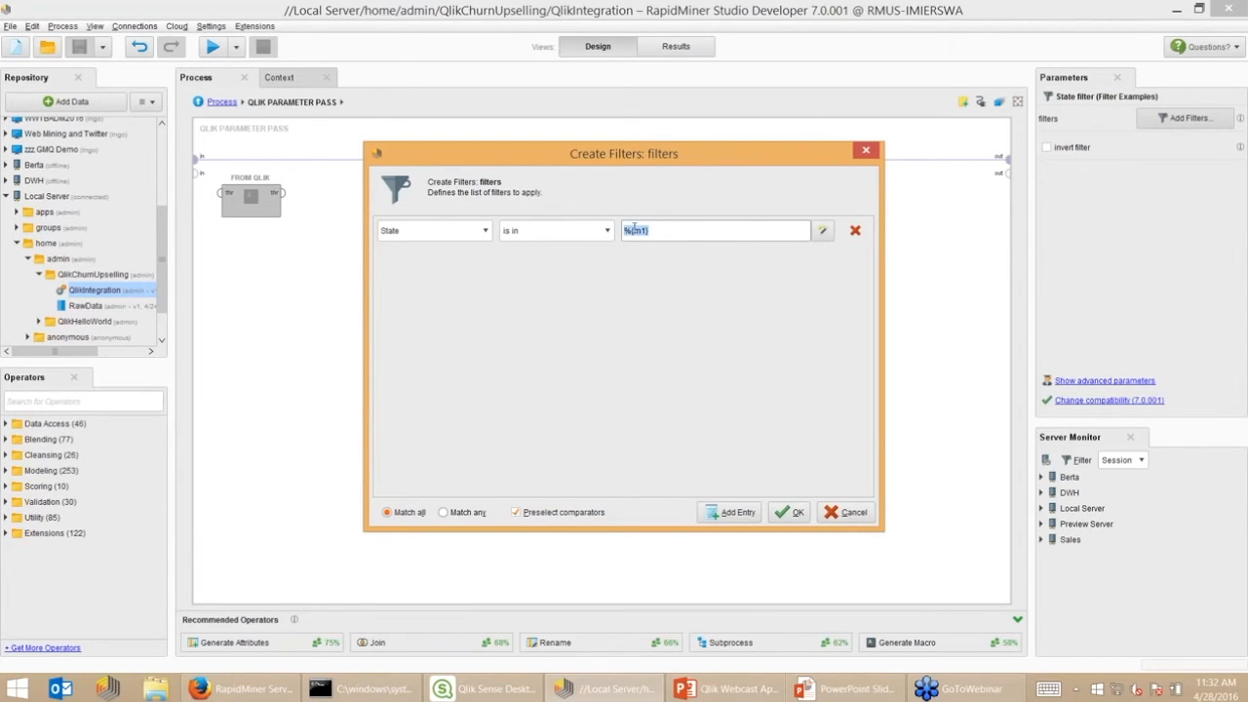
pyautogui.click(791, 512)
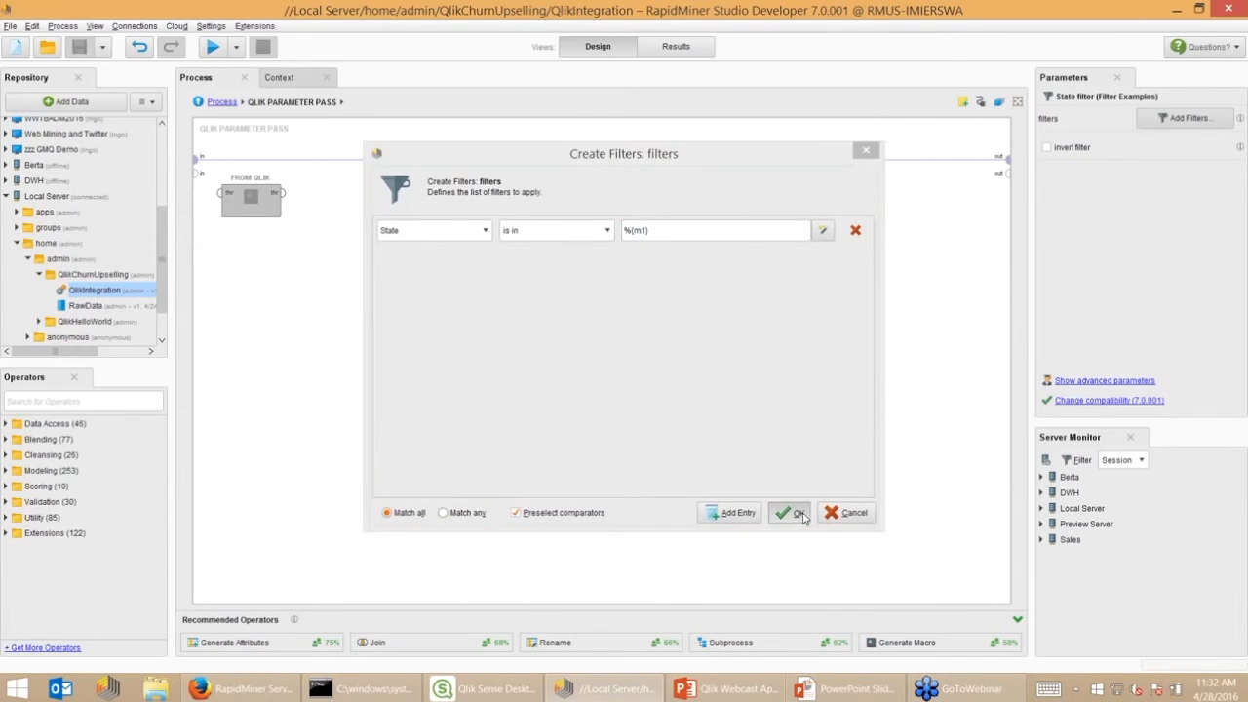
pyautogui.click(281, 79)
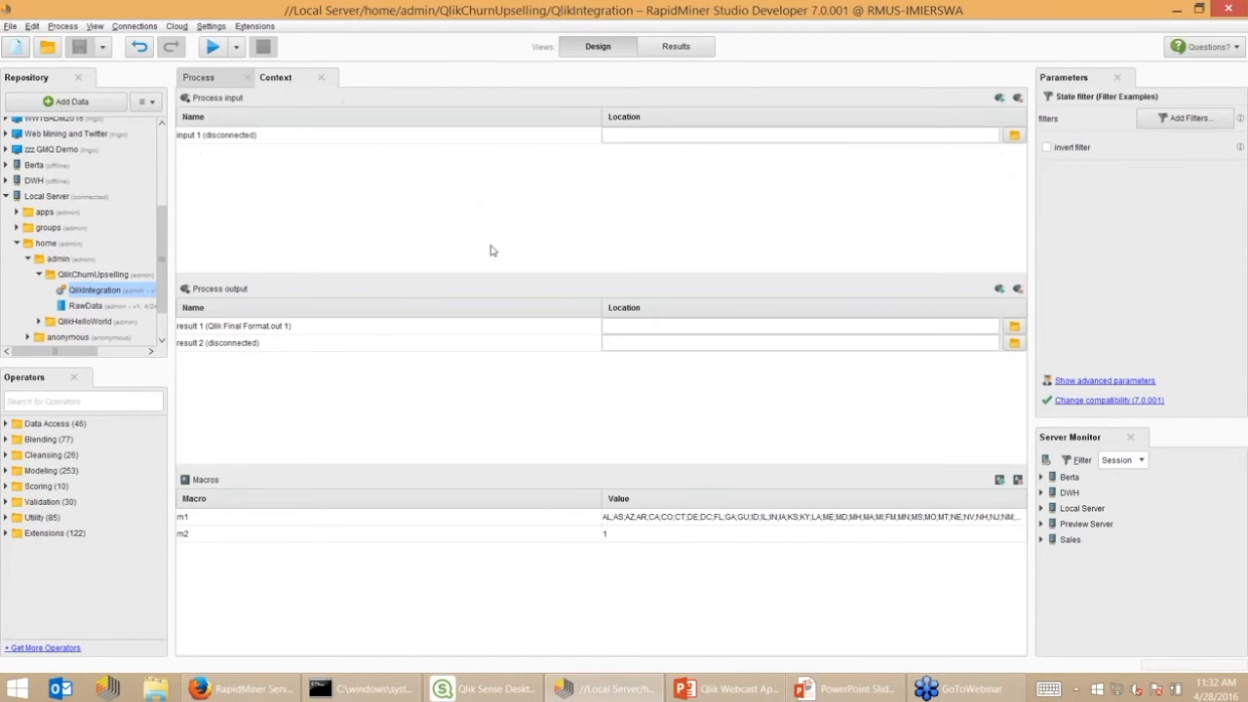
pyautogui.click(760, 518)
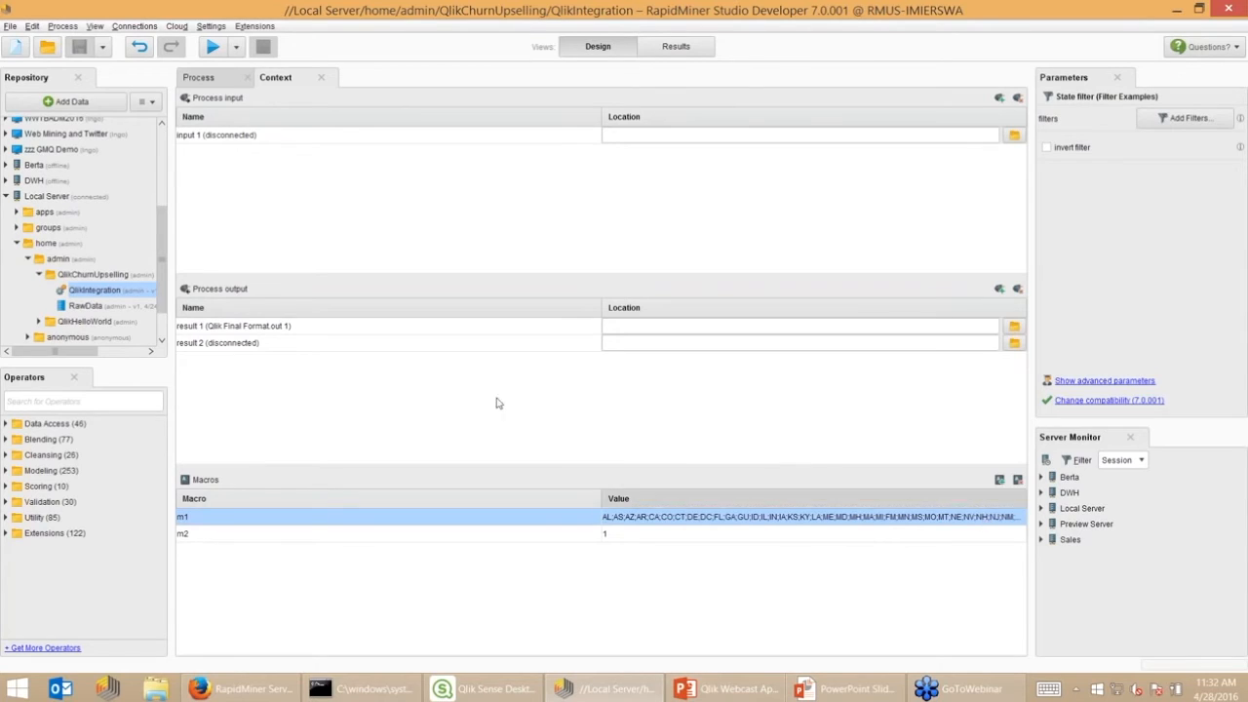
pyautogui.click(199, 78)
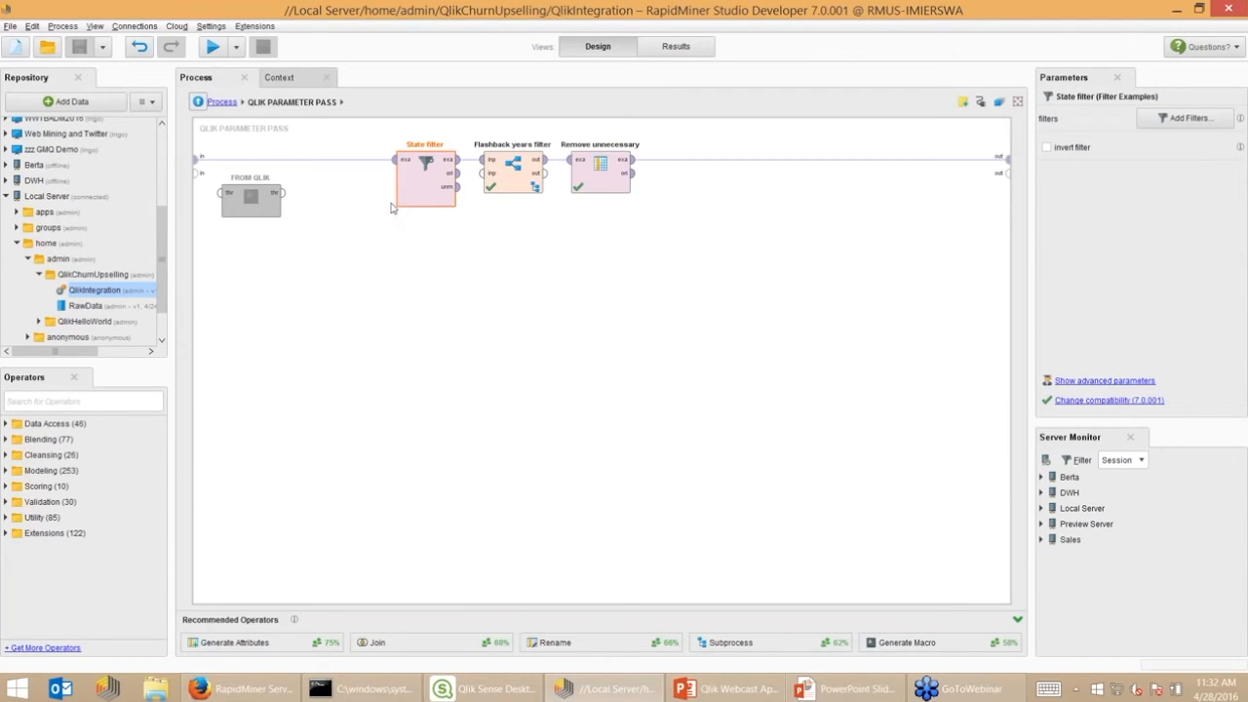
# Go back to the top-level QlikIntegration process and scroll the canvas right
pyautogui.click(220, 102)
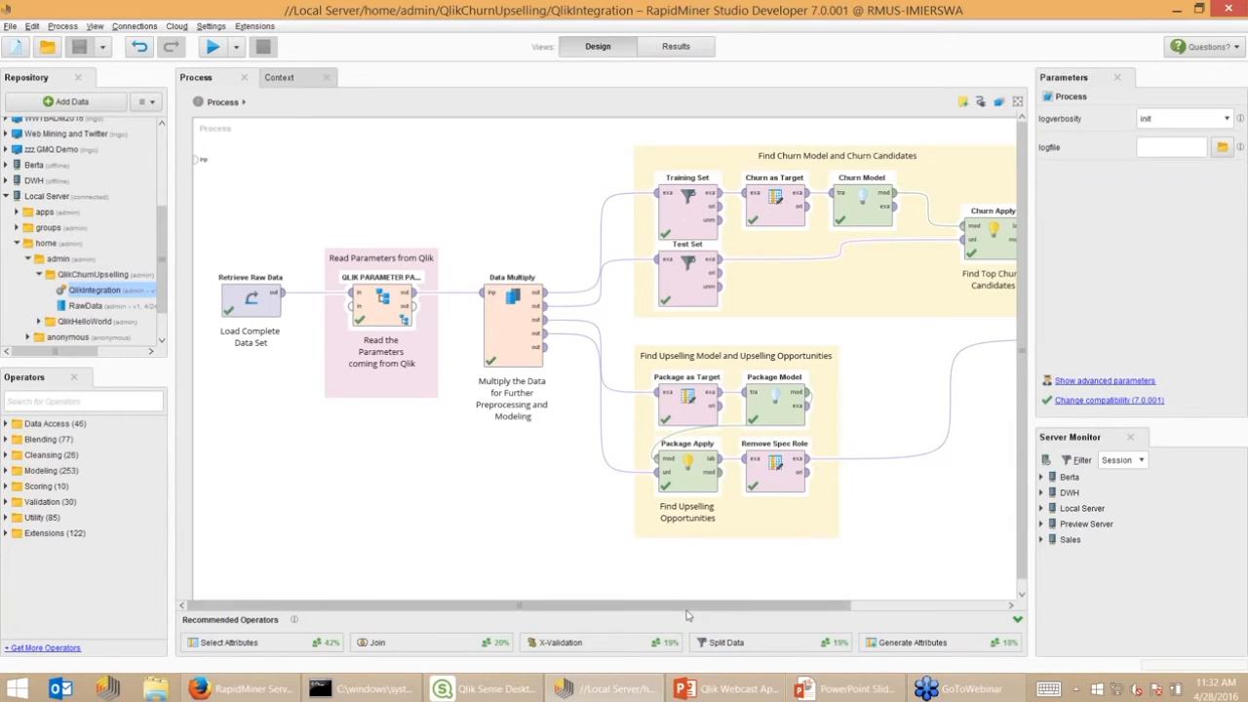
pyautogui.moveTo(690, 613); pyautogui.dragTo(883, 610)
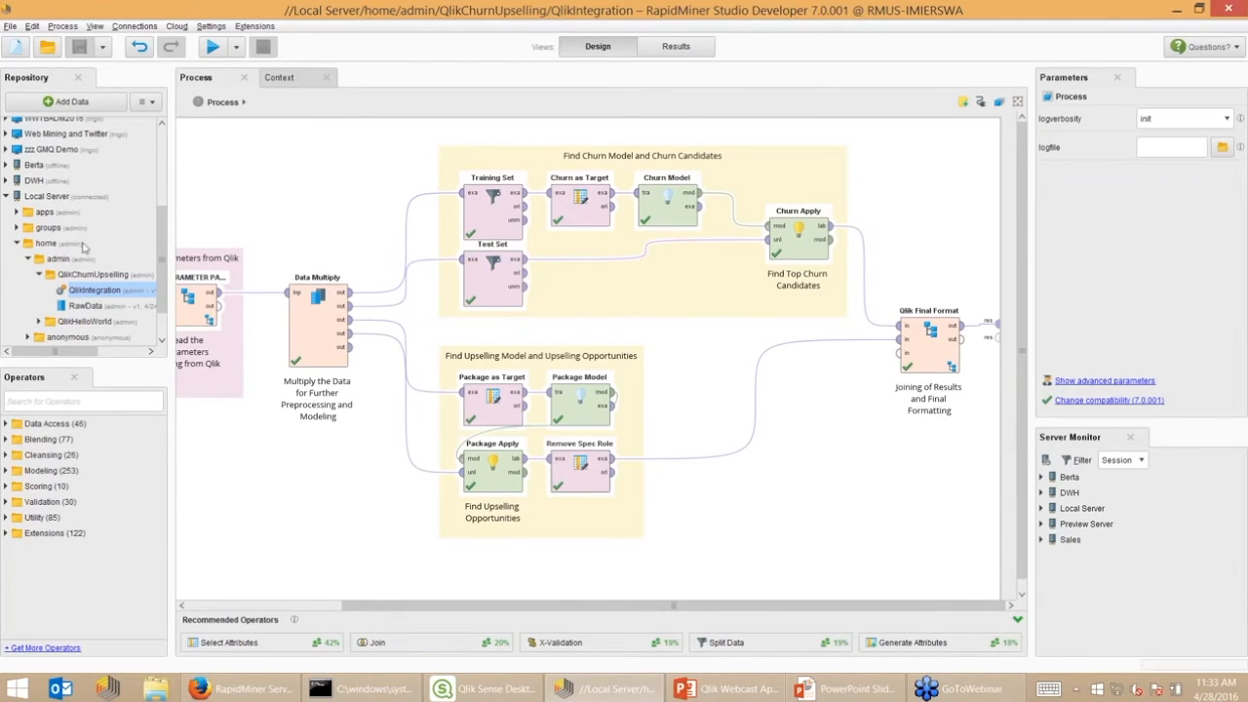
# Open RawData, move ChurnStatus beside Customer_id and sort by it, then return to Design
pyautogui.doubleClick(82, 306)
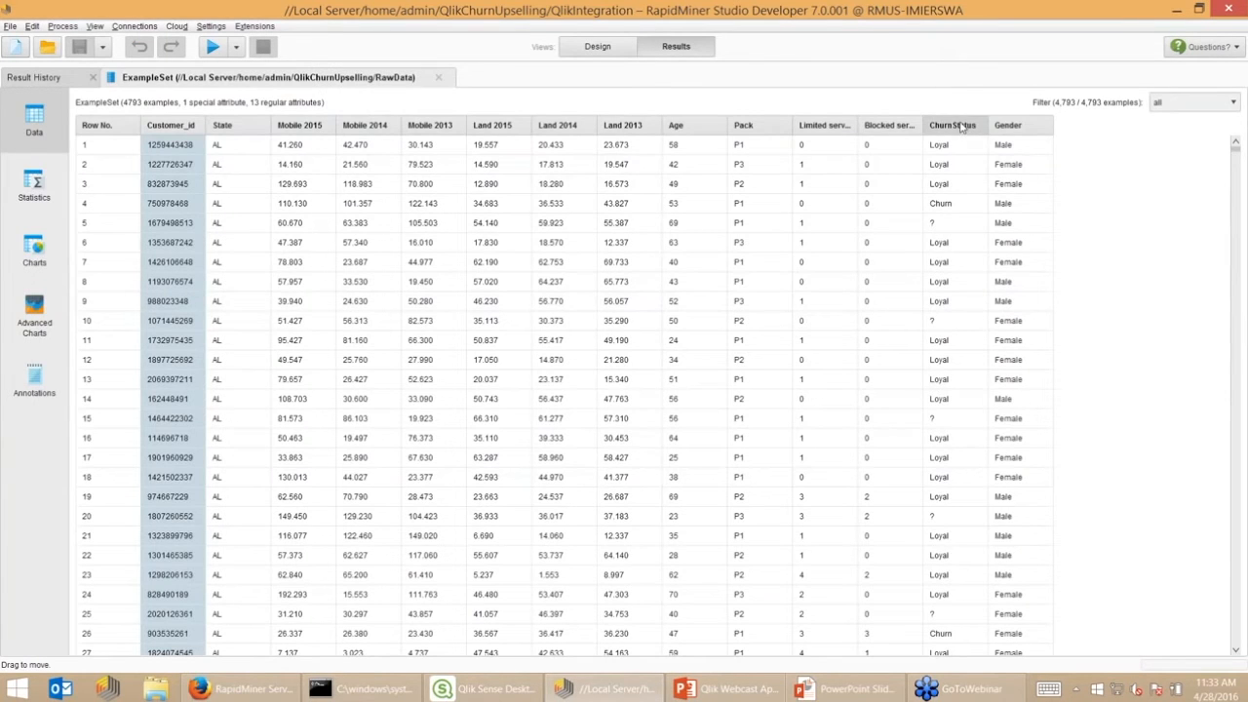
pyautogui.moveTo(960, 127); pyautogui.dragTo(241, 129)
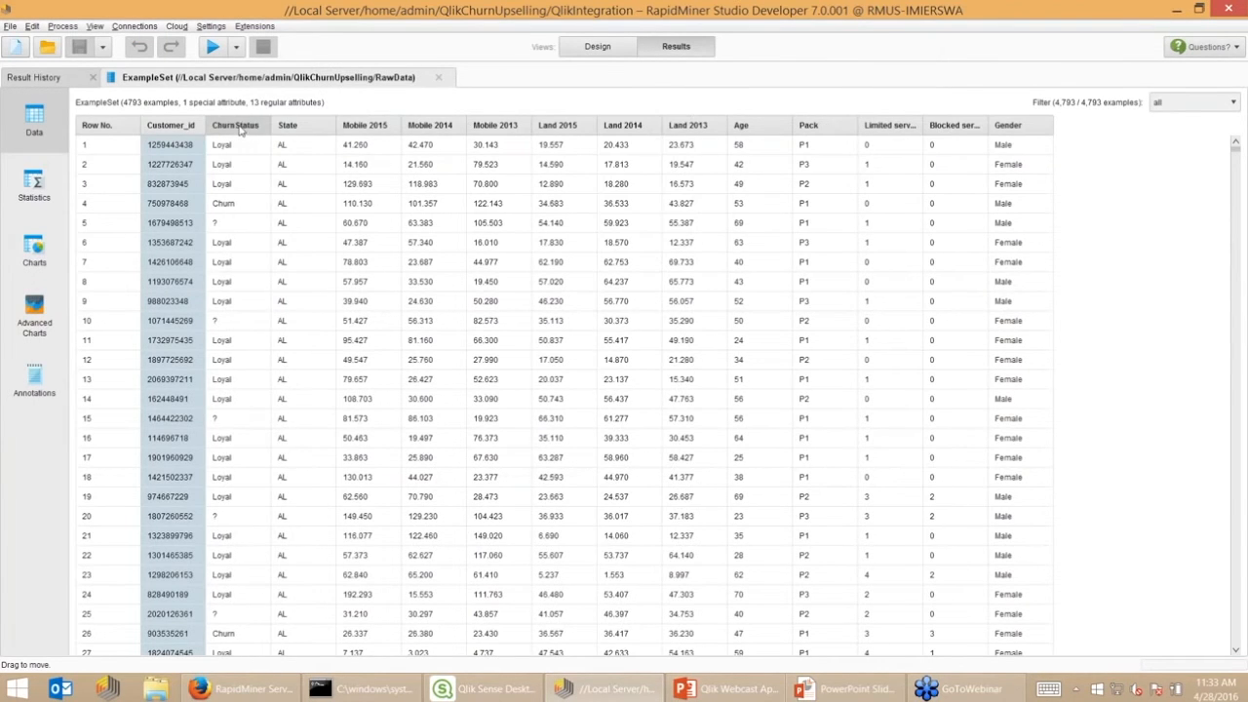
pyautogui.click(241, 126)
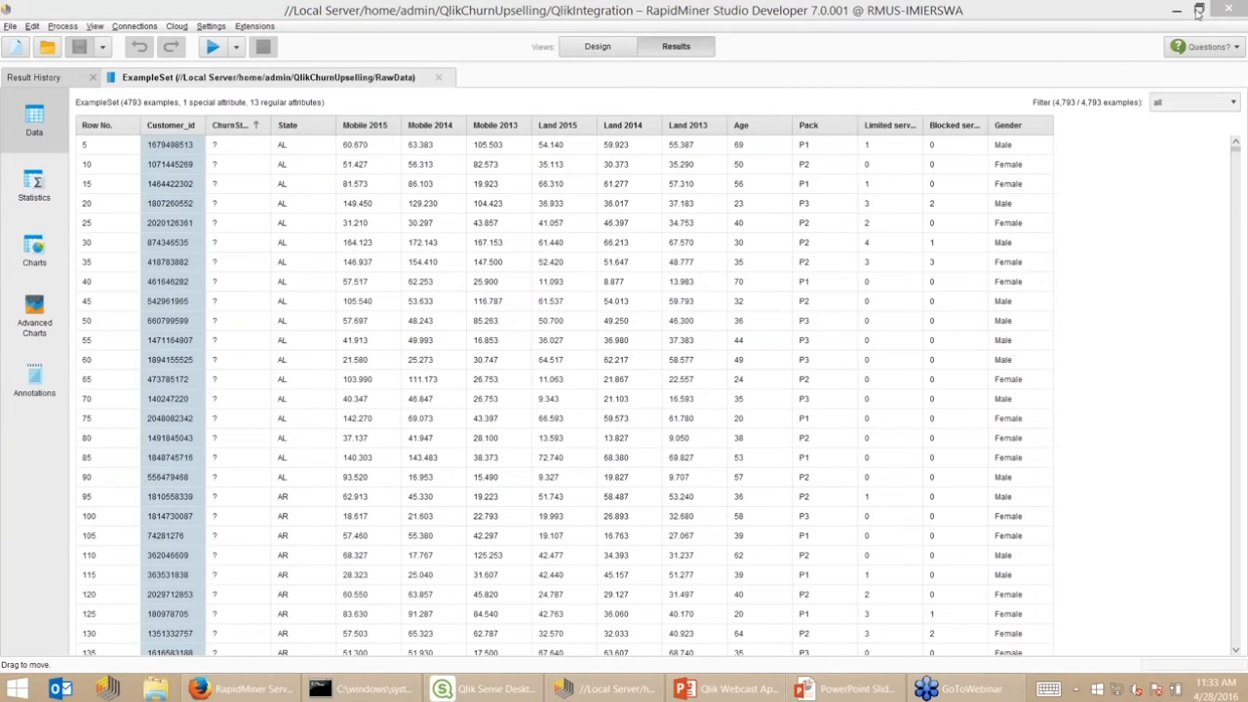
pyautogui.click(1237, 150)
pyautogui.moveTo(1238, 159); pyautogui.dragTo(1235, 273)
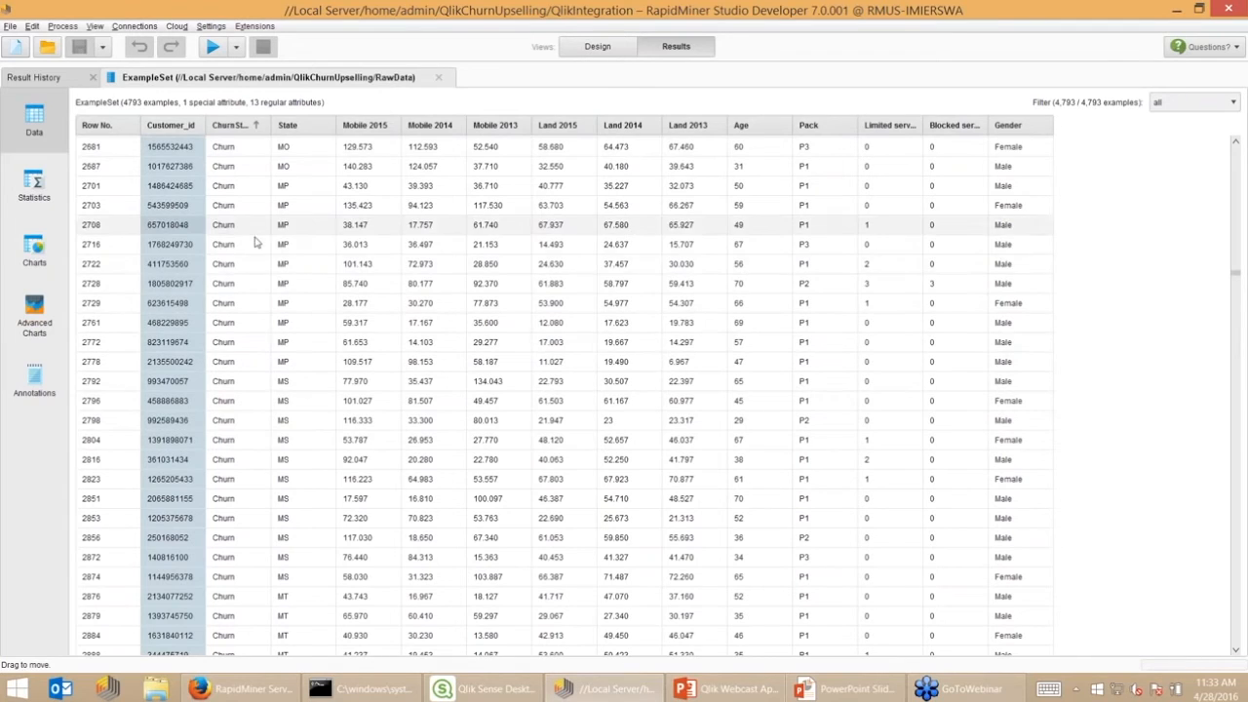
pyautogui.click(229, 263)
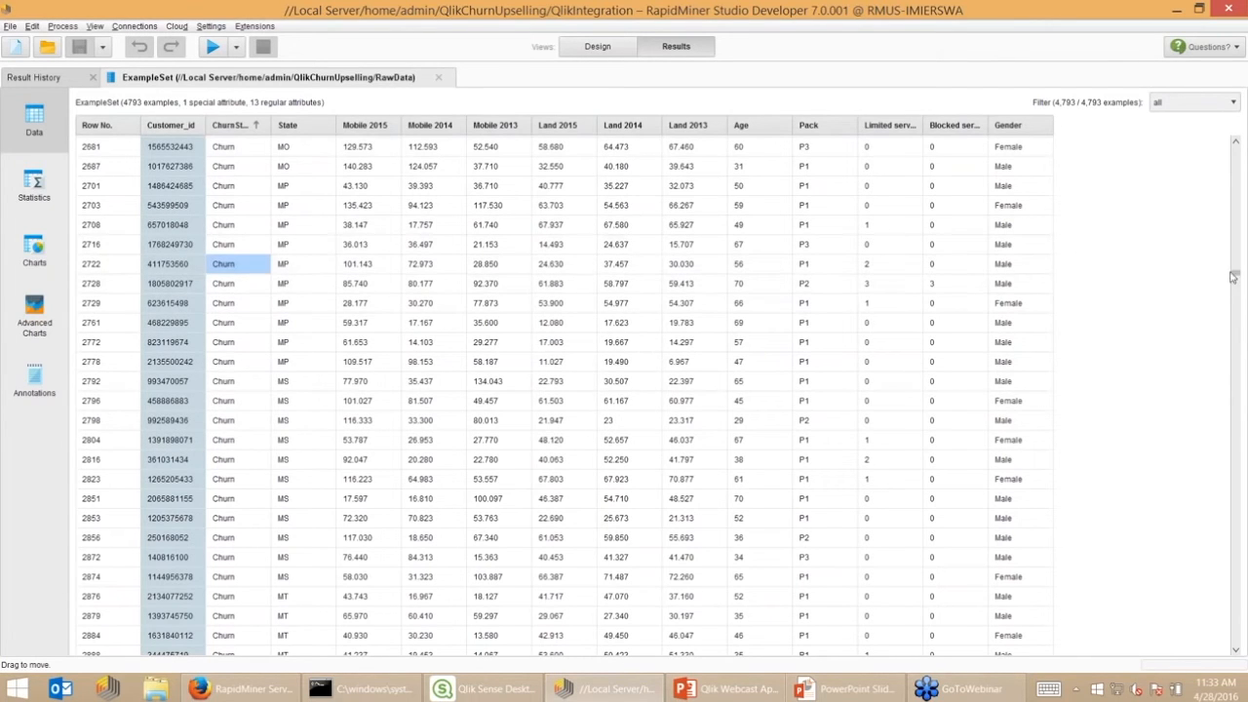
pyautogui.press('F8')
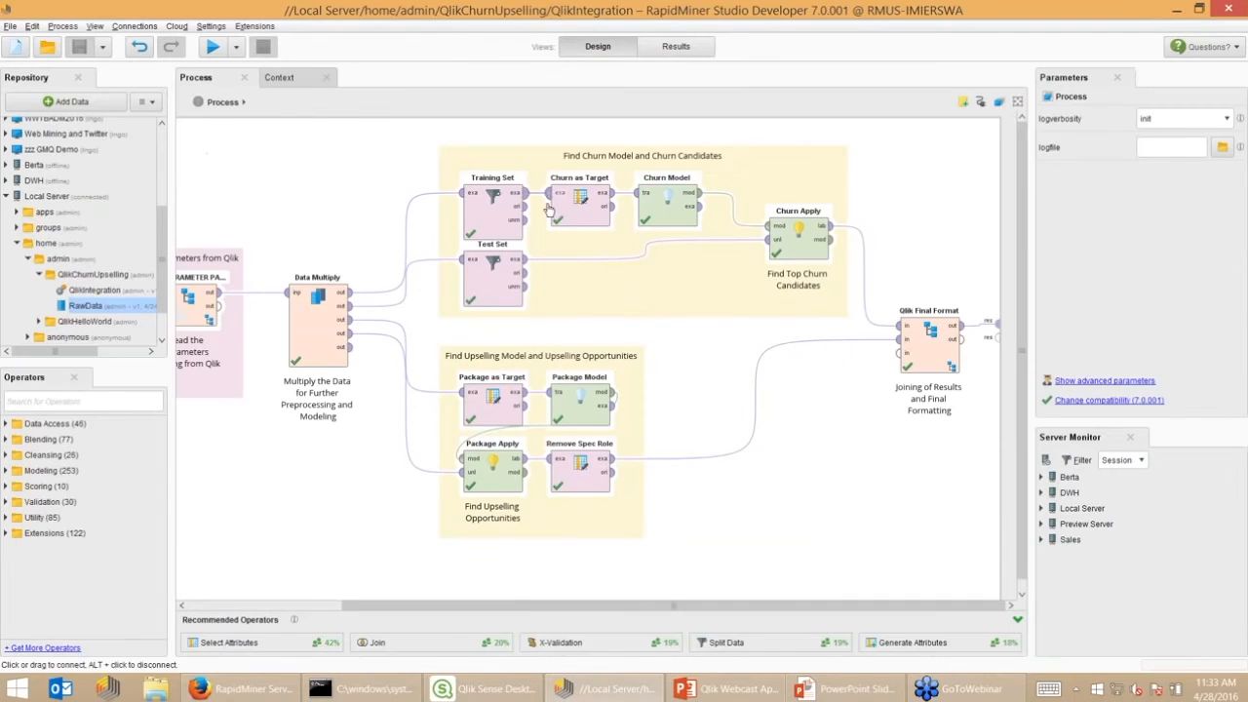
pyautogui.click(485, 213)
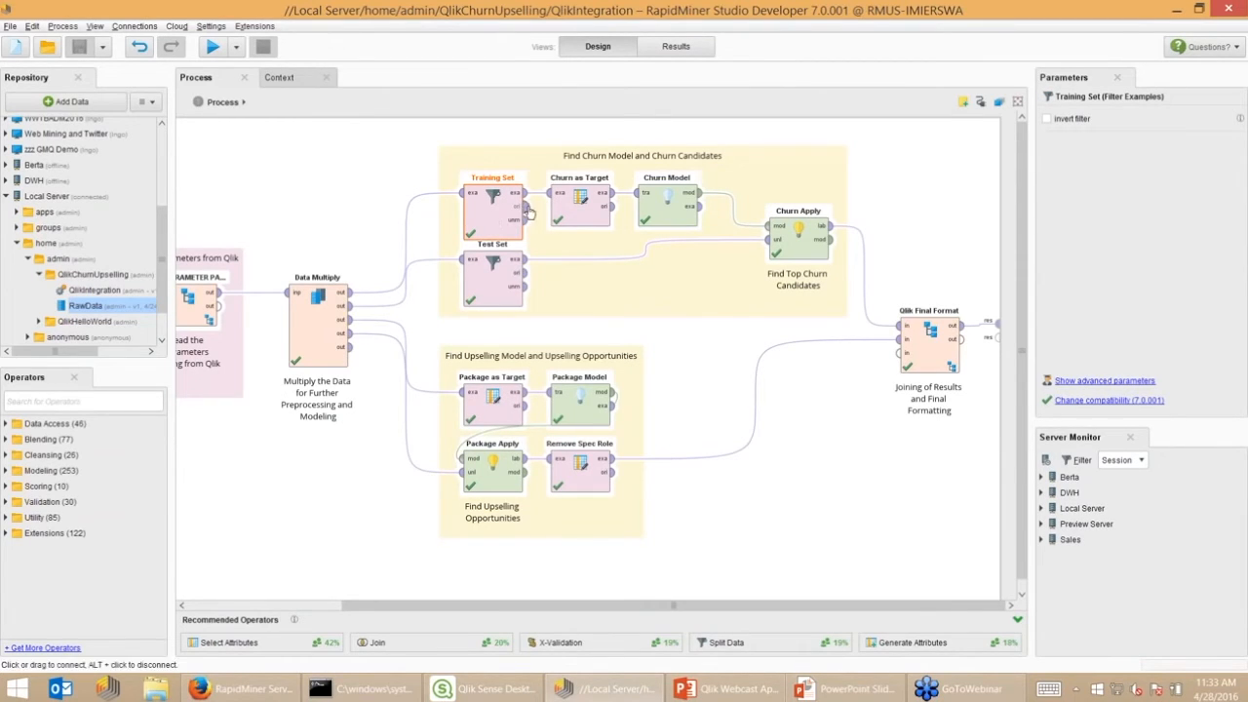
pyautogui.click(593, 209)
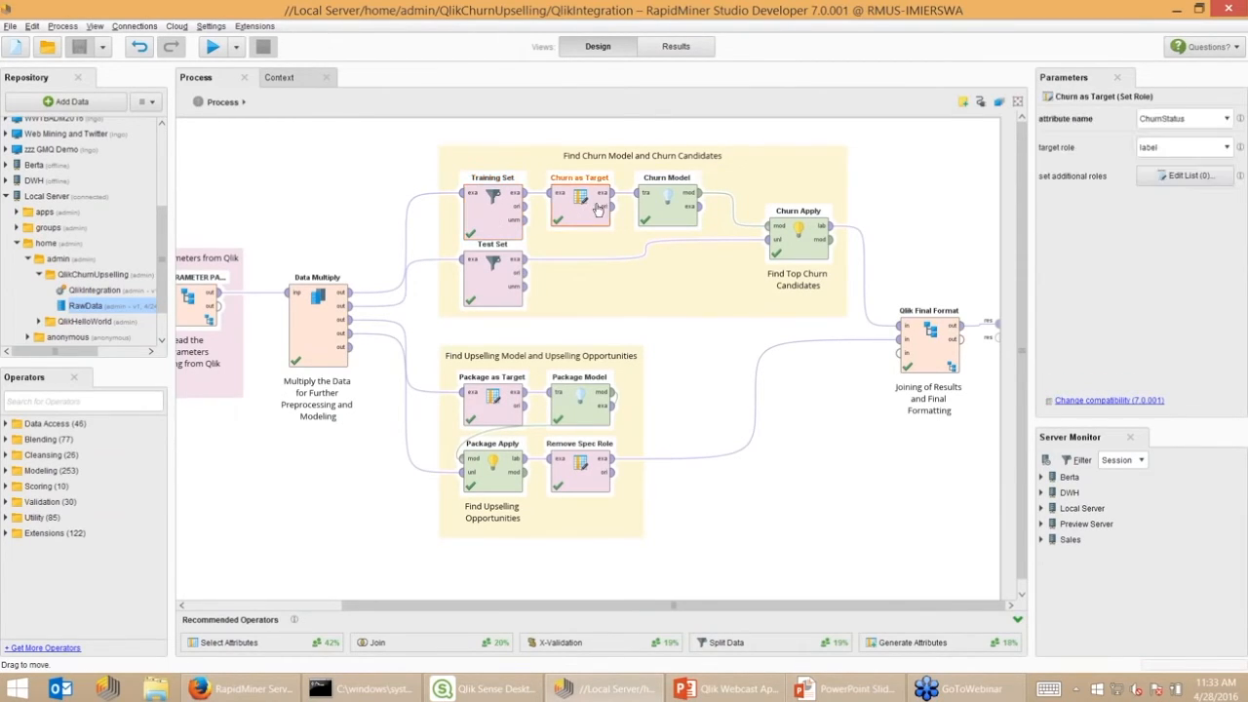
pyautogui.click(671, 208)
pyautogui.click(800, 246)
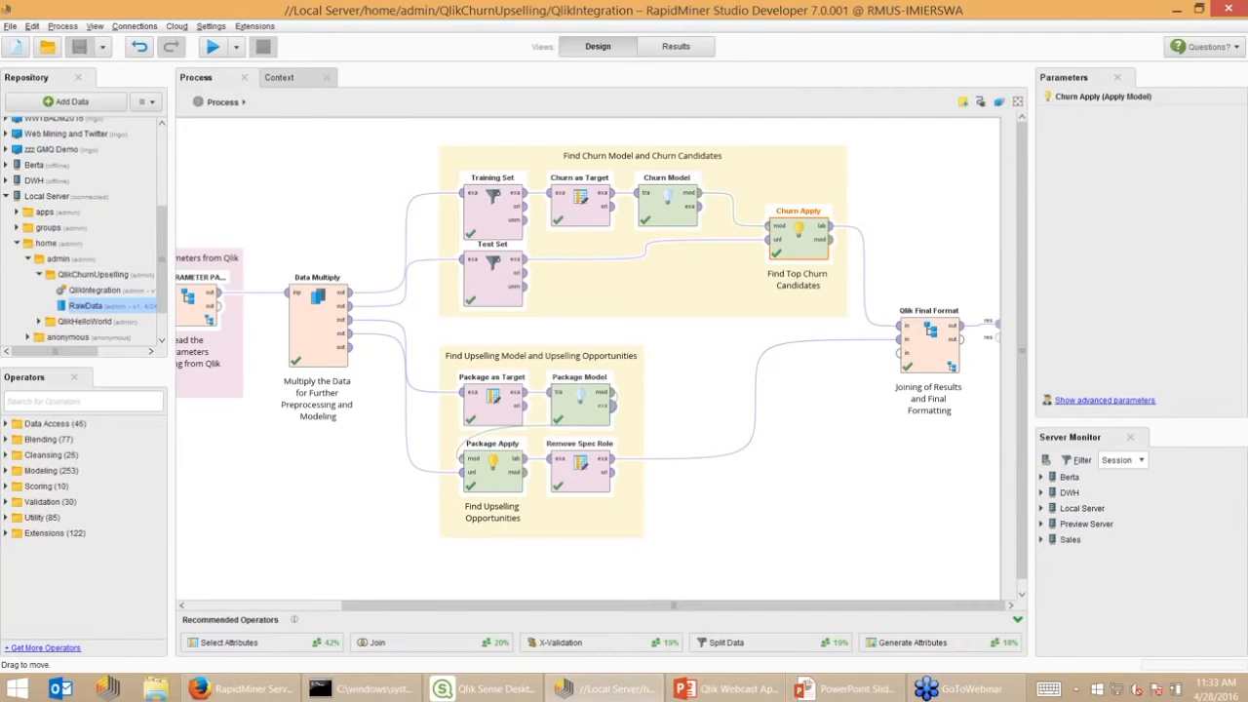
pyautogui.click(676, 47)
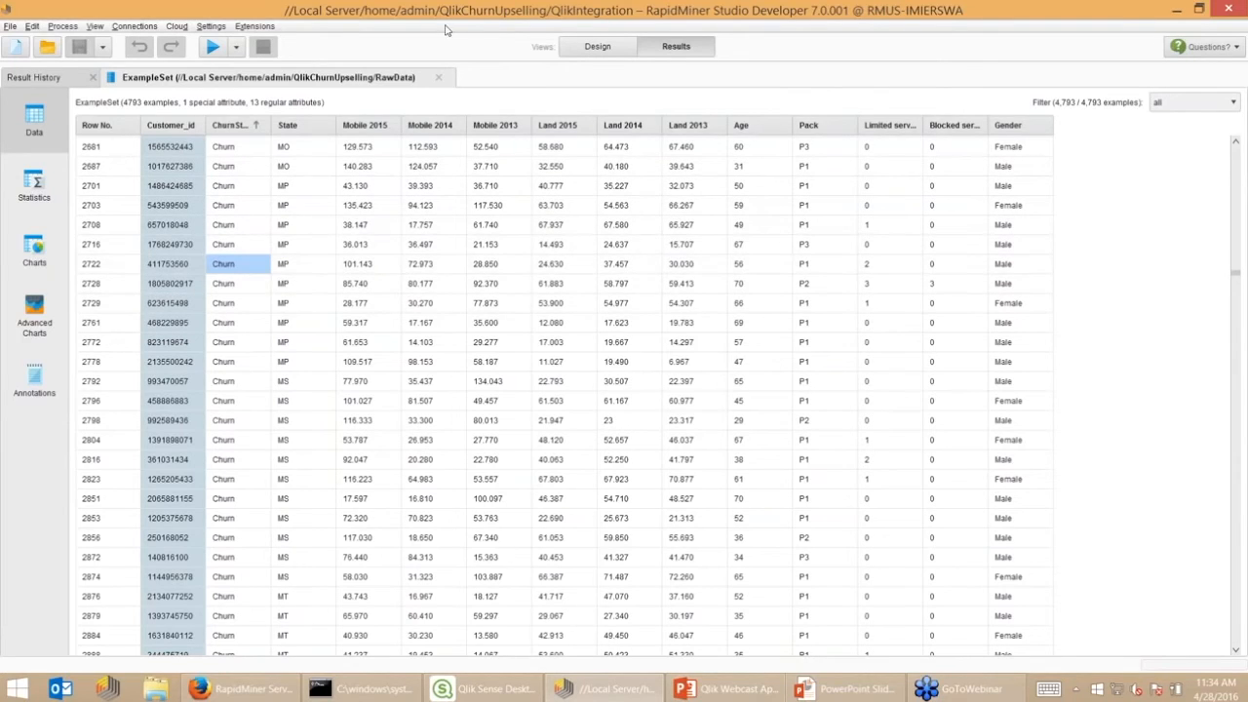
pyautogui.click(597, 49)
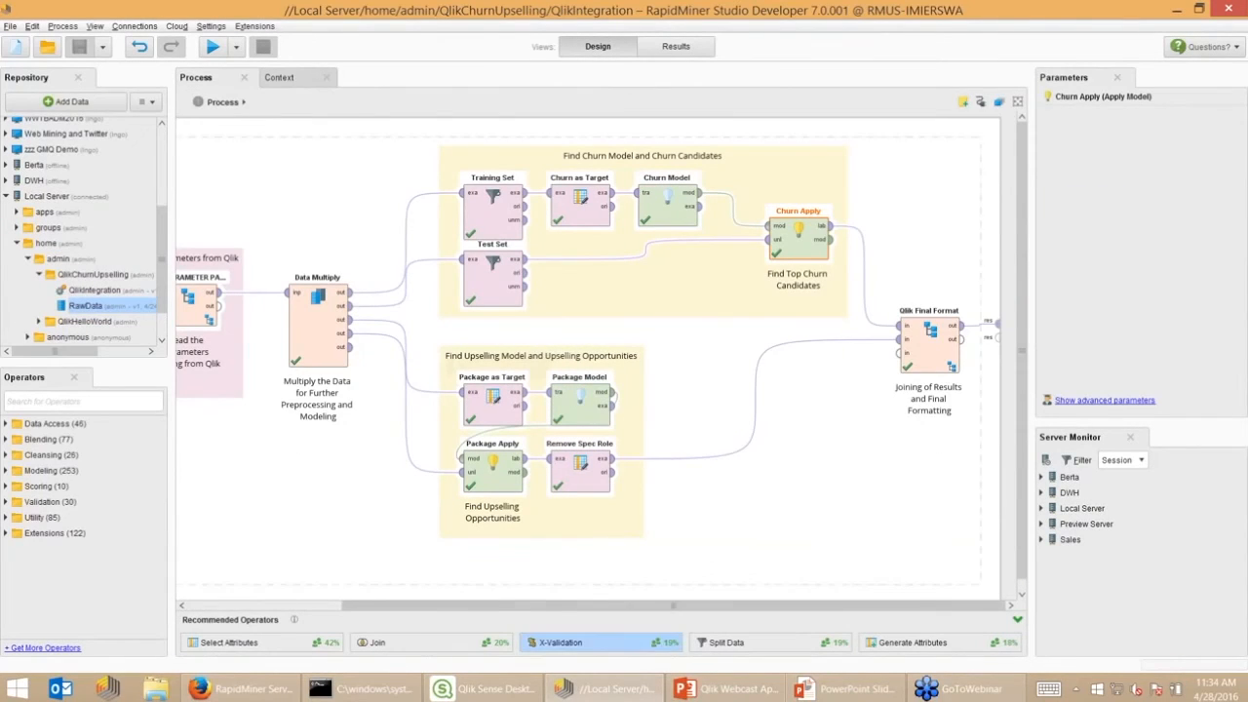
pyautogui.moveTo(575, 607); pyautogui.dragTo(405, 609)
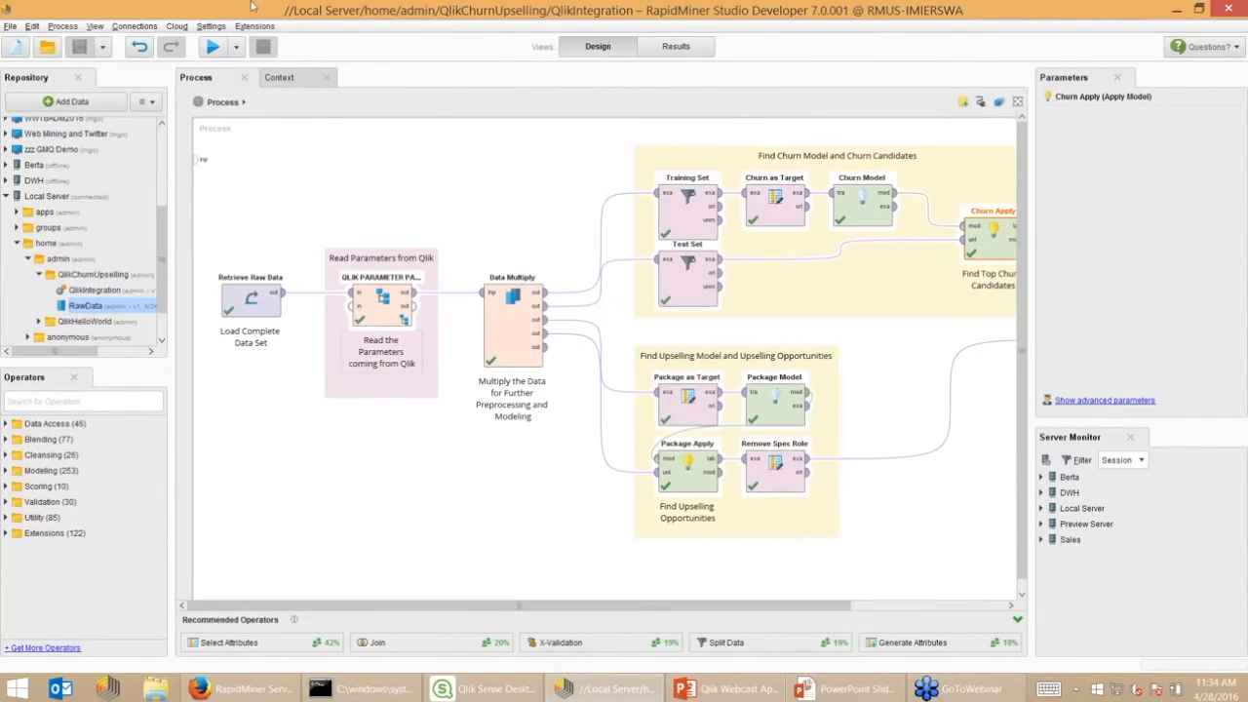
pyautogui.click(6, 196)
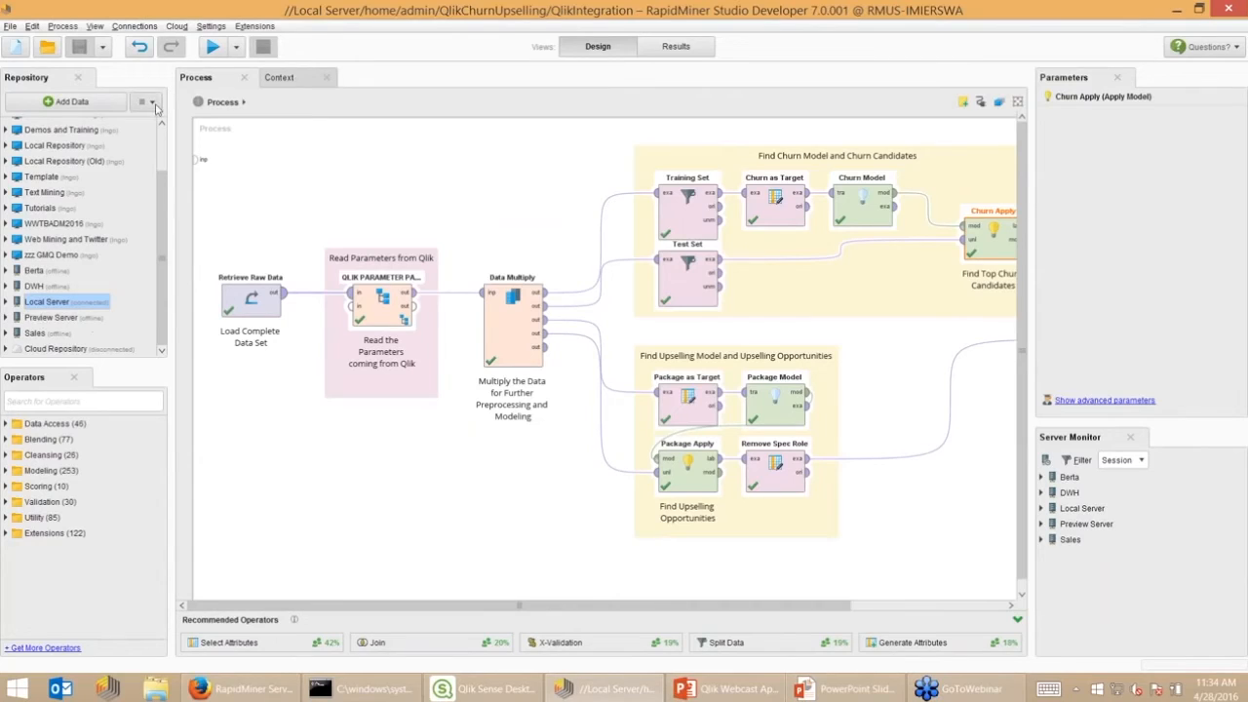
pyautogui.click(147, 102)
pyautogui.click(163, 126)
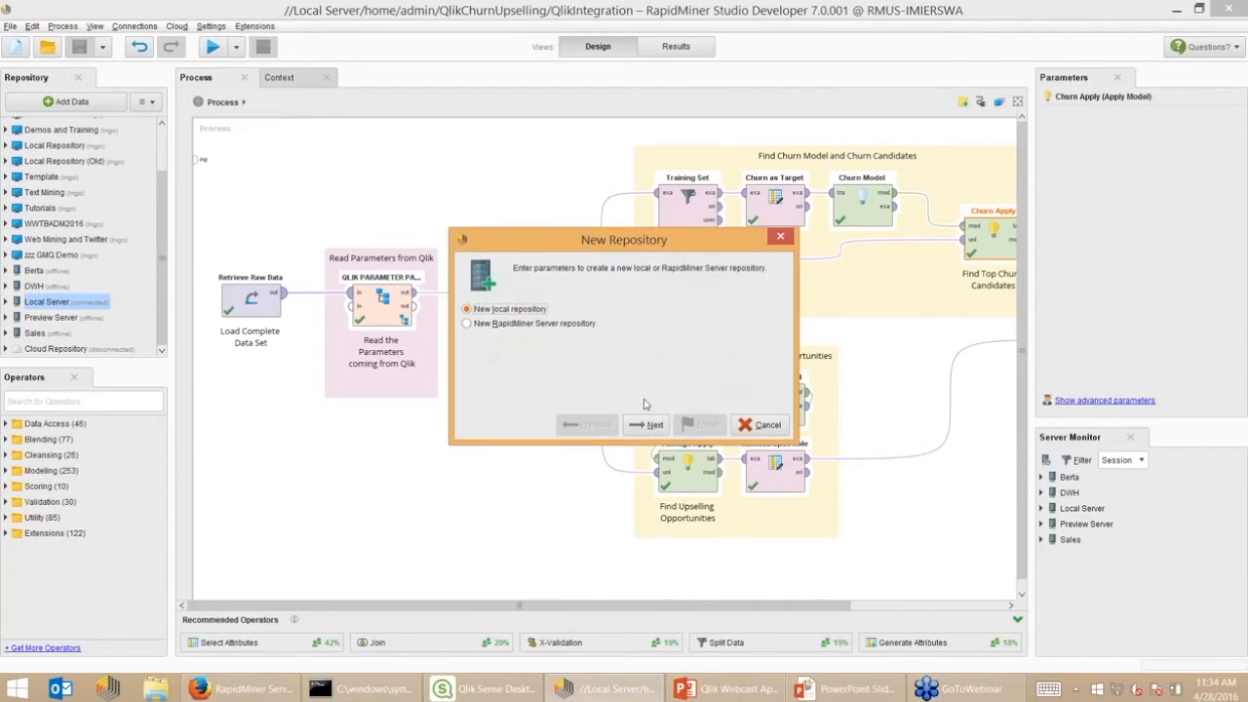
pyautogui.click(526, 324)
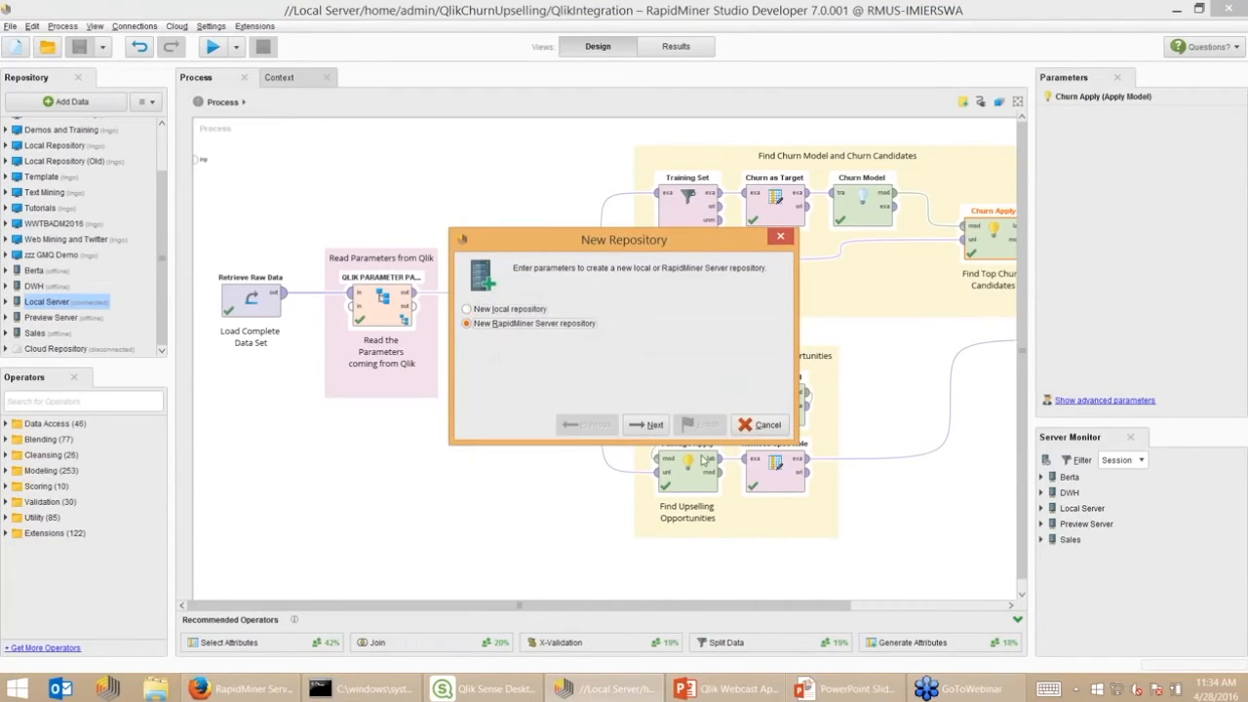
pyautogui.click(760, 425)
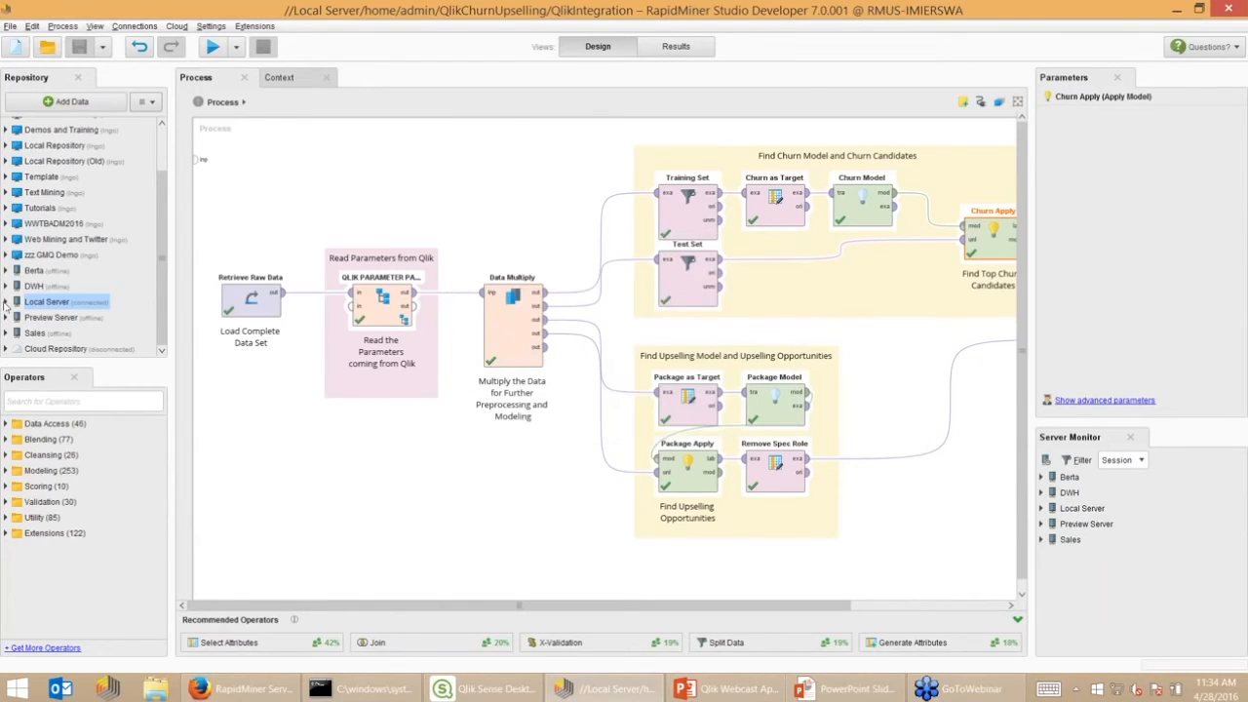
pyautogui.click(6, 302)
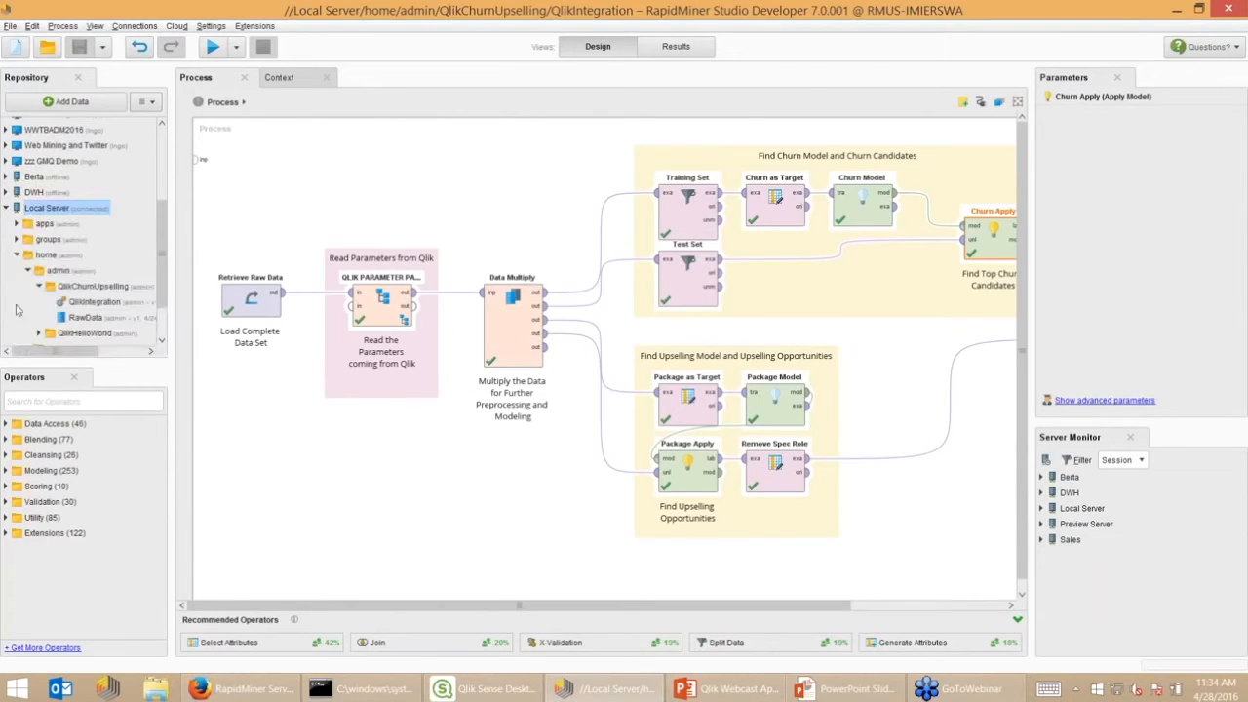
pyautogui.click(12, 28)
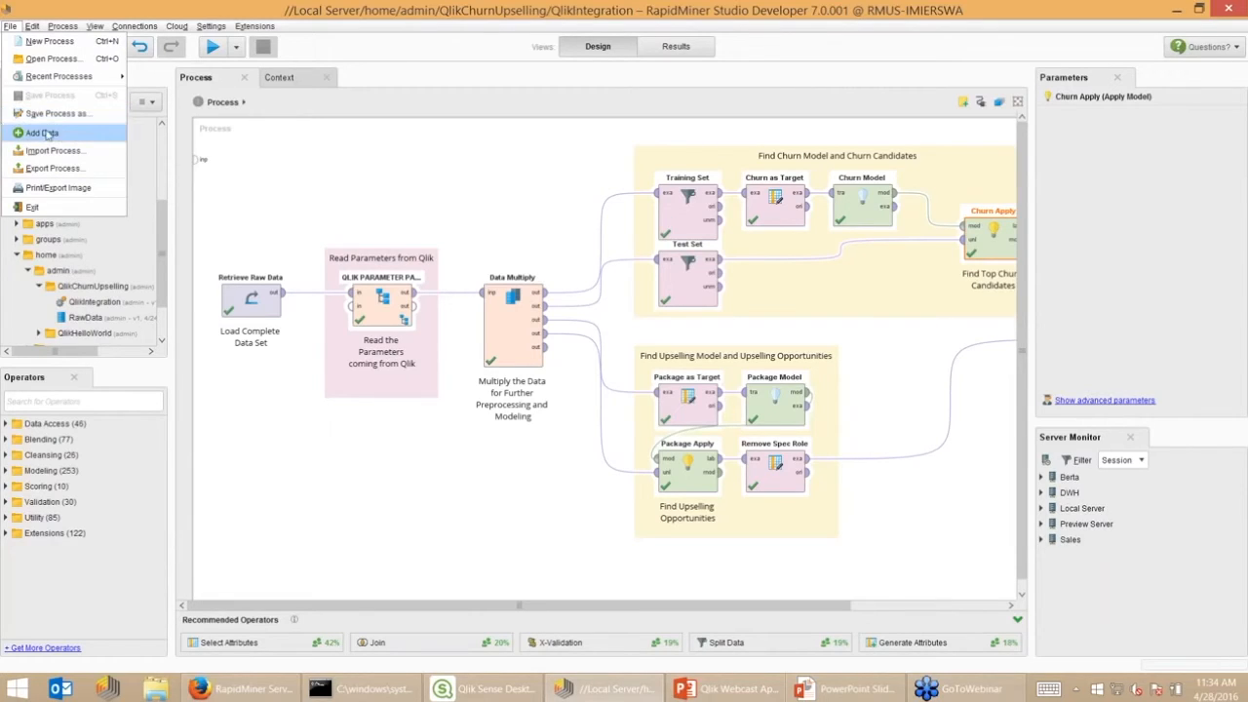
pyautogui.click(97, 287)
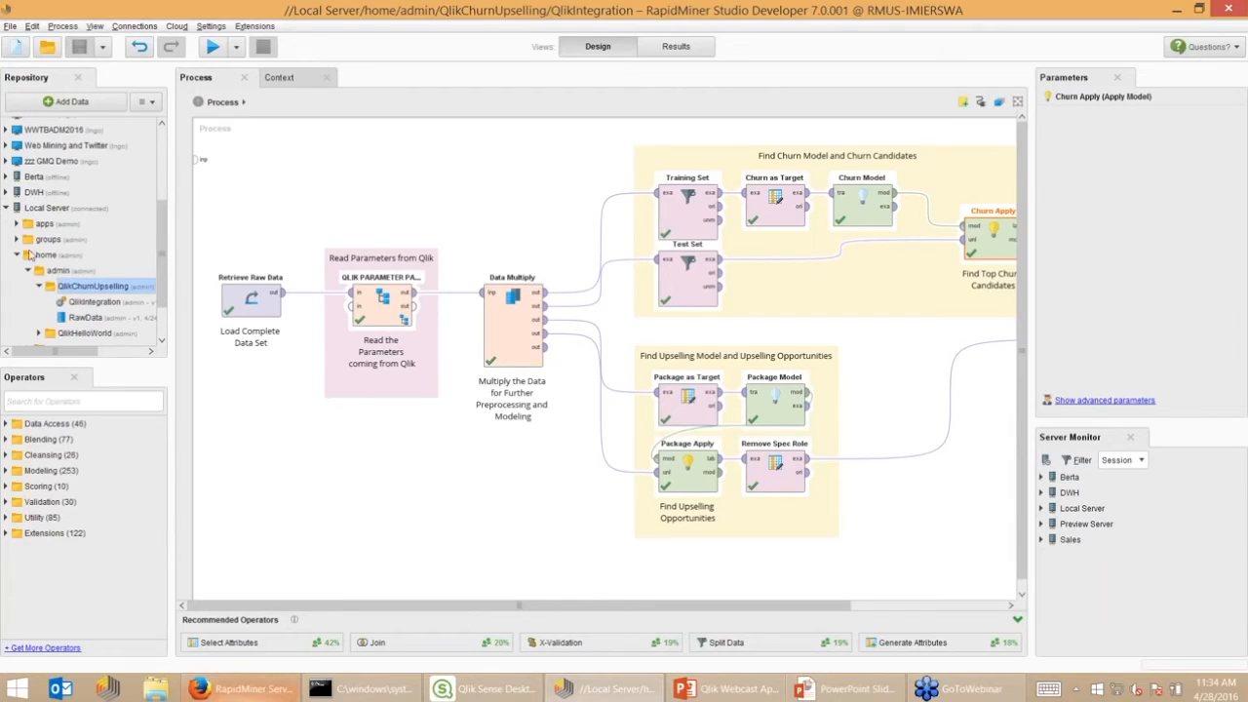
# Log in to RapidMiner Server with the admin username and password, retrying after a mistyped password
pyautogui.click(237, 692)
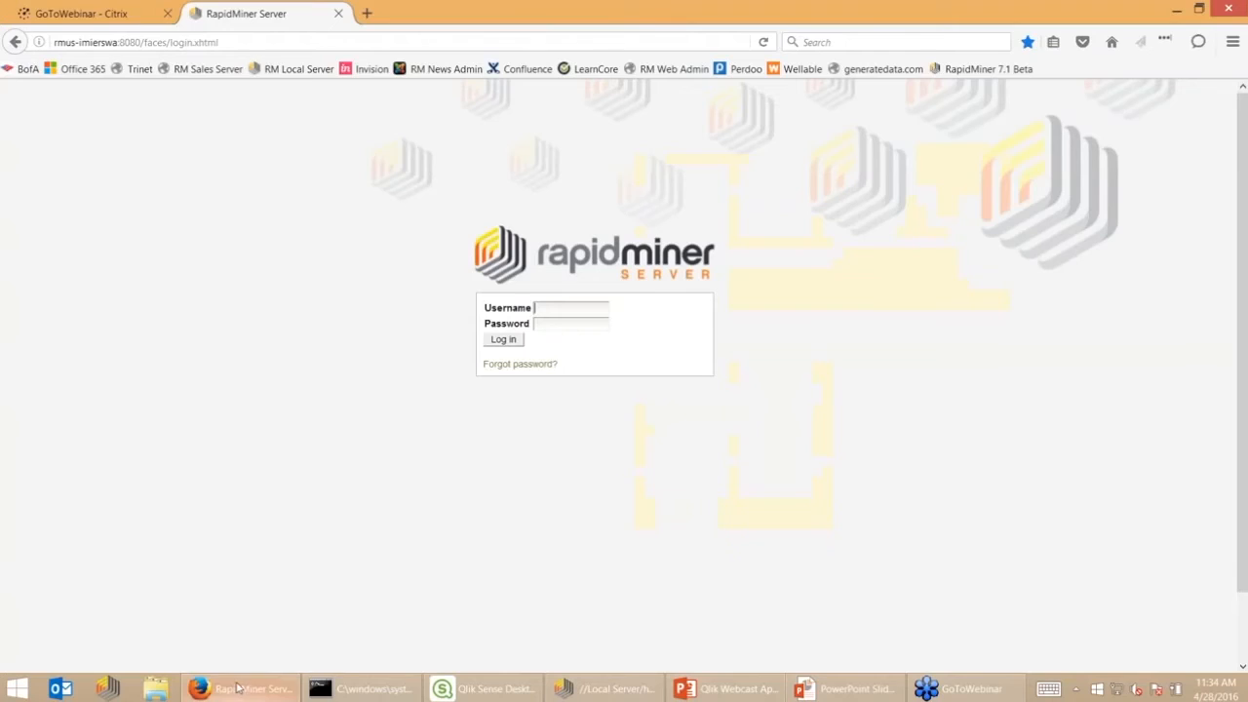
pyautogui.write('adm')
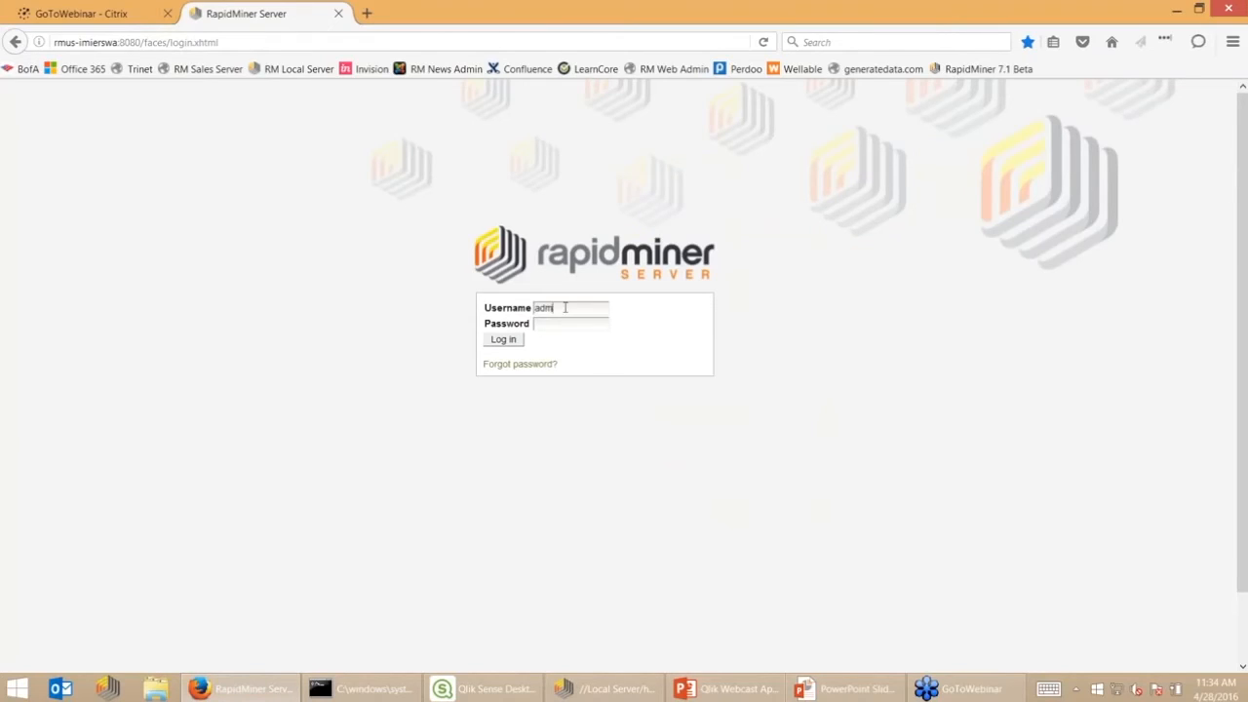
pyautogui.write('admin')
pyautogui.press('BackSpace')
pyautogui.press('BackSpace')
pyautogui.write('••••••••')
pyautogui.click(515, 343)
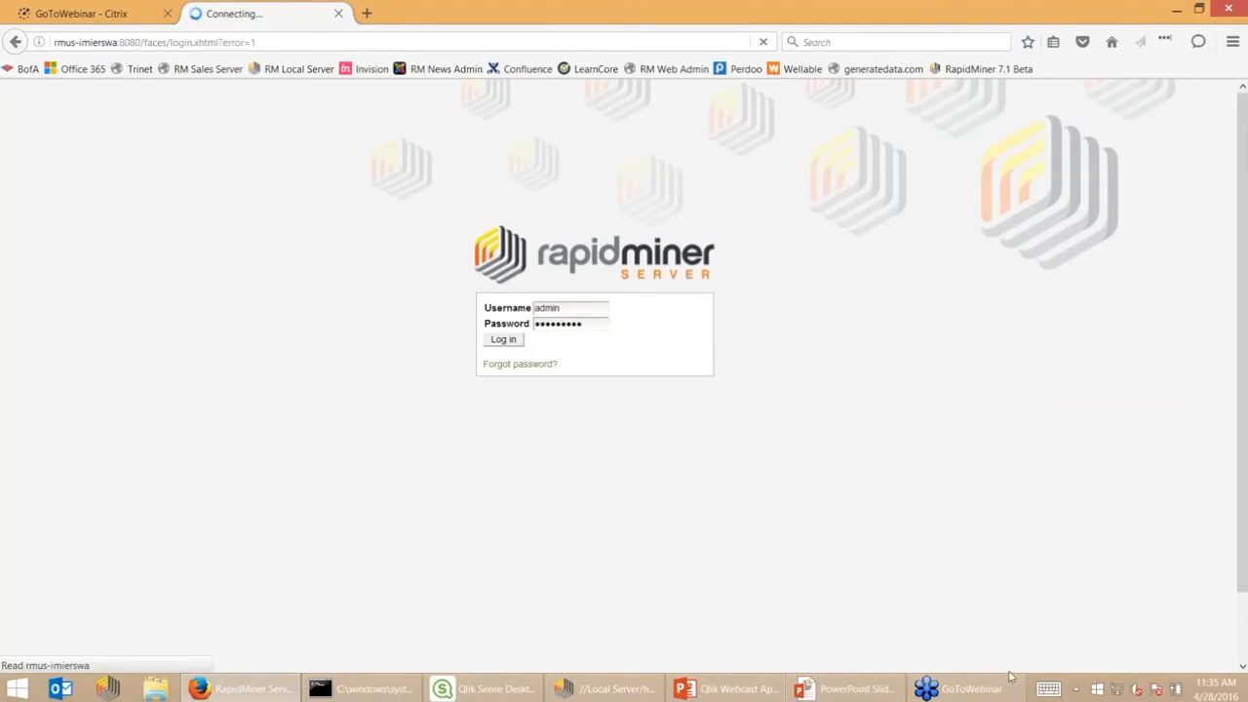
pyautogui.write('admin')
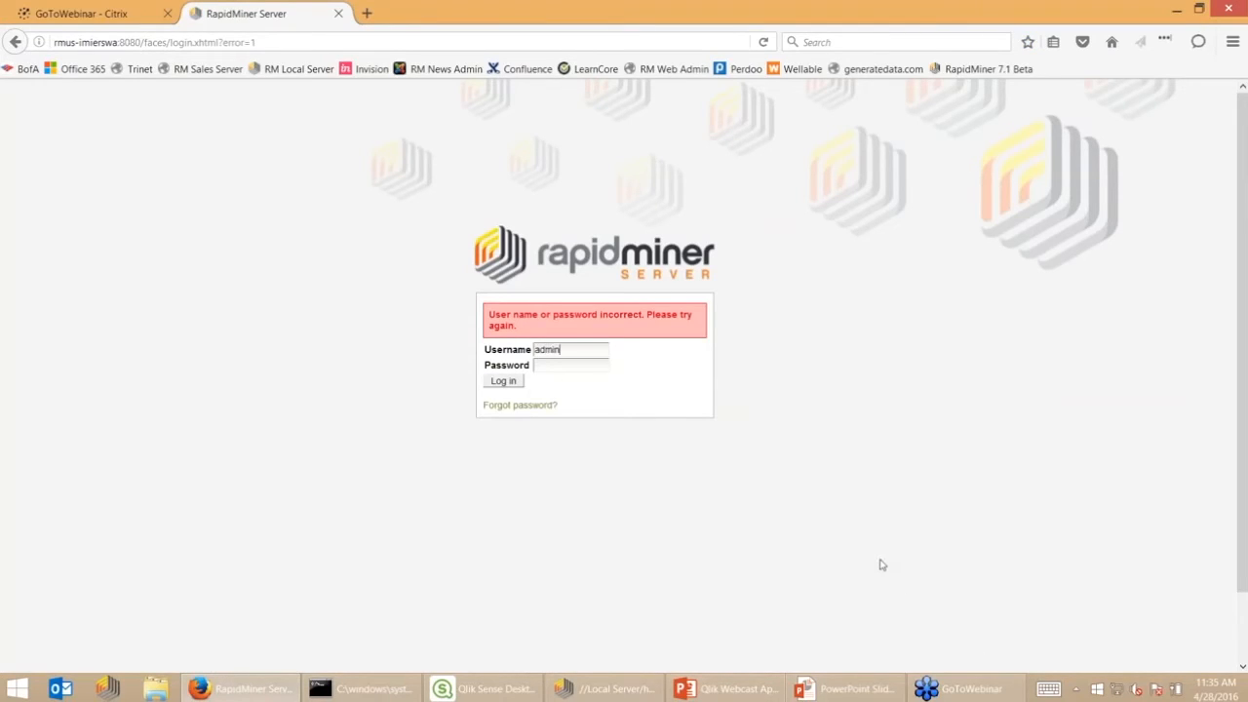
pyautogui.write('changeit')
pyautogui.press('Return')
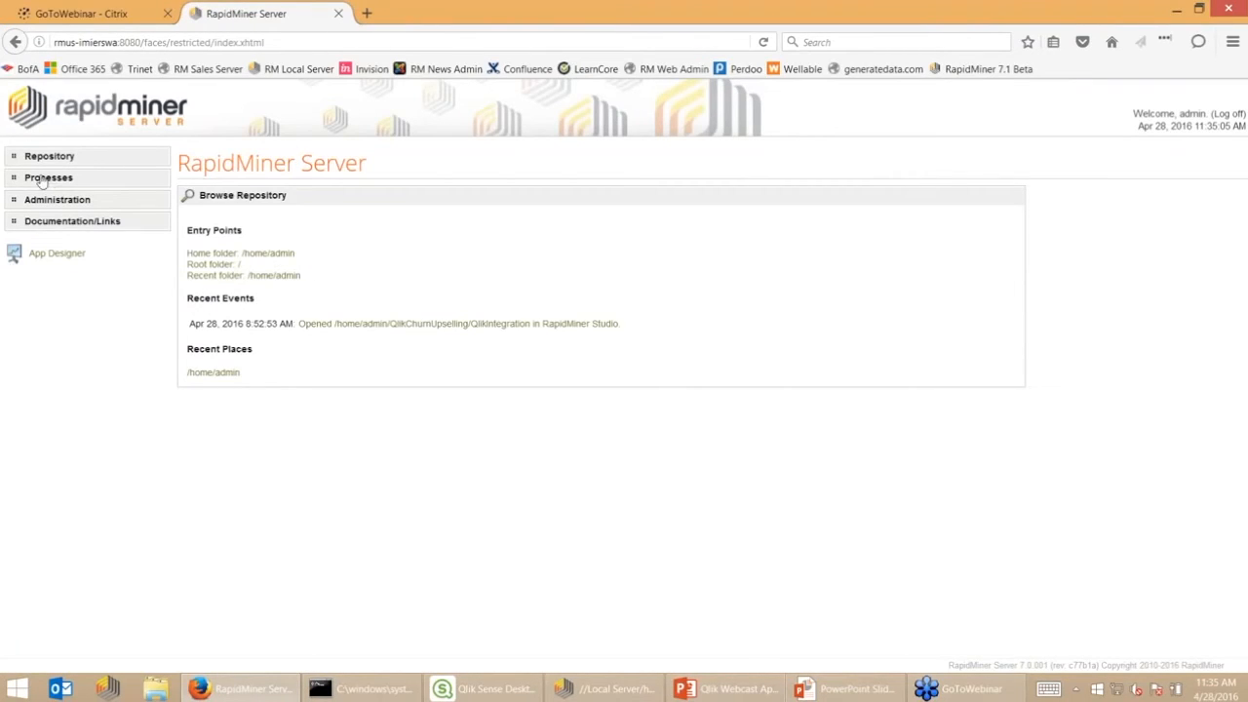
# Browse Home folder > QlikChurnUpselling and open the QlikIntegration process
pyautogui.click(265, 254)
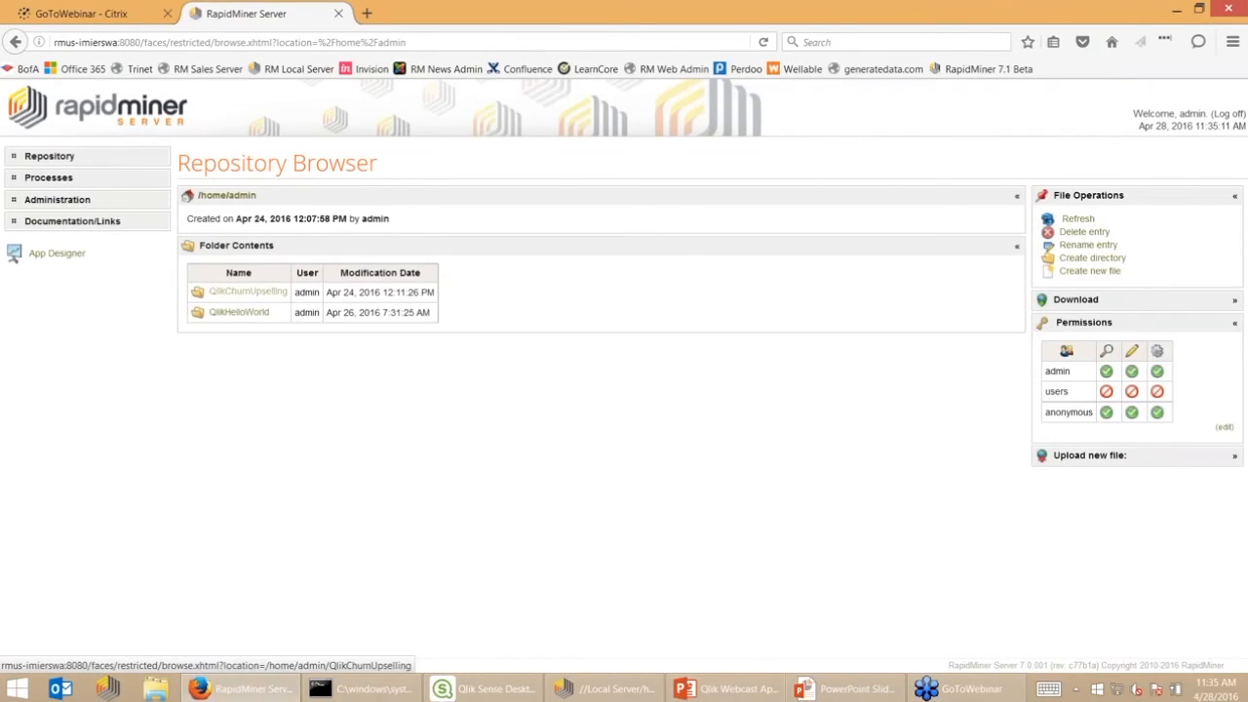
pyautogui.click(248, 295)
pyautogui.click(241, 293)
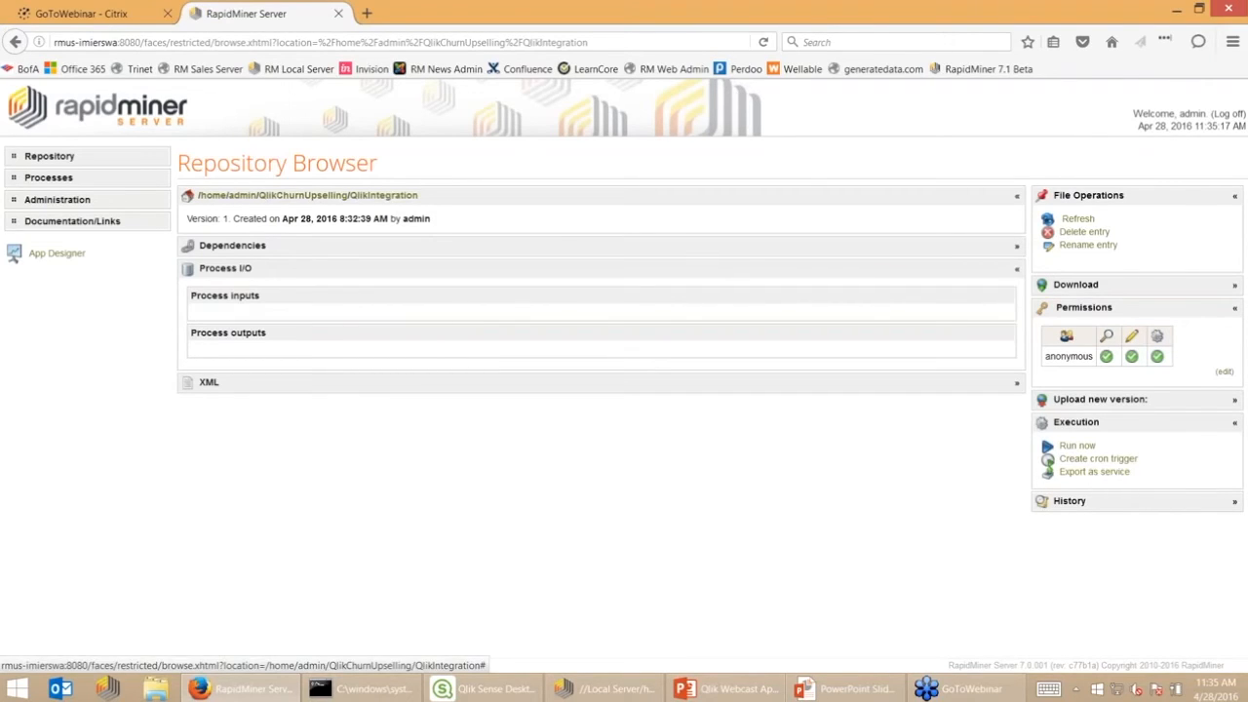
# Edit the QlikChurnUpselling service, keep Table as output format, and check the p1/p2 bindings to m1/m2
pyautogui.click(64, 180)
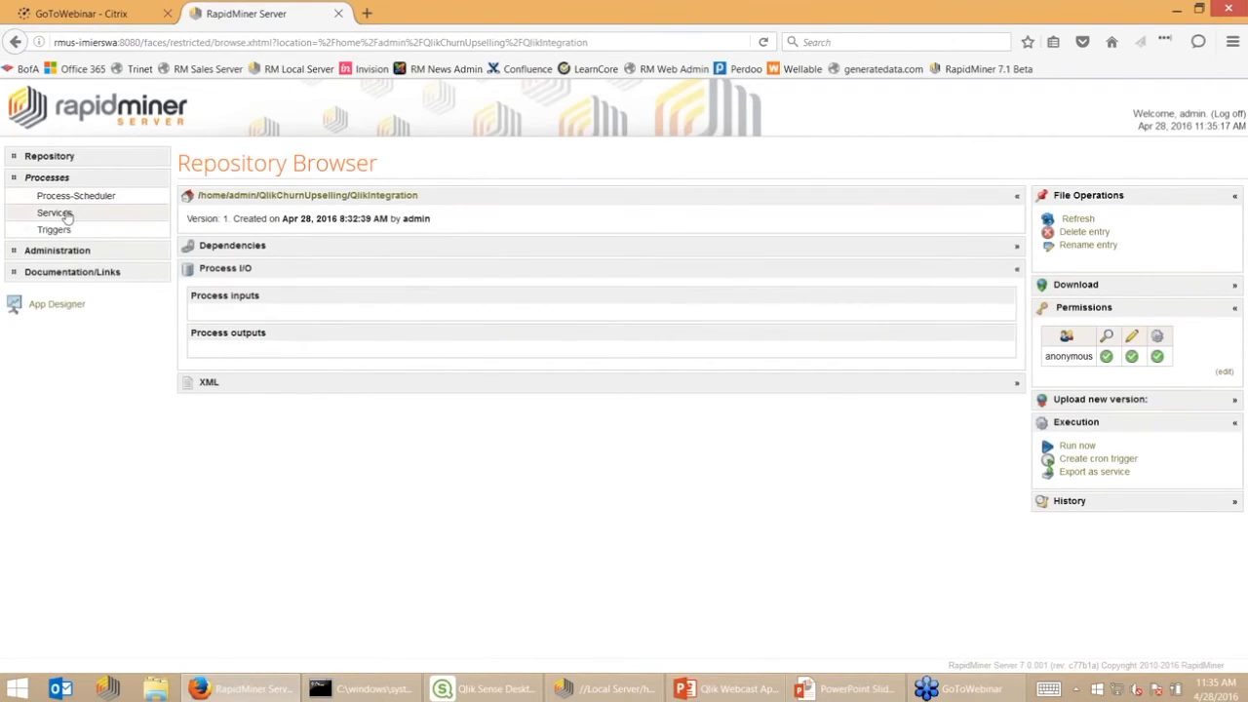
pyautogui.click(59, 213)
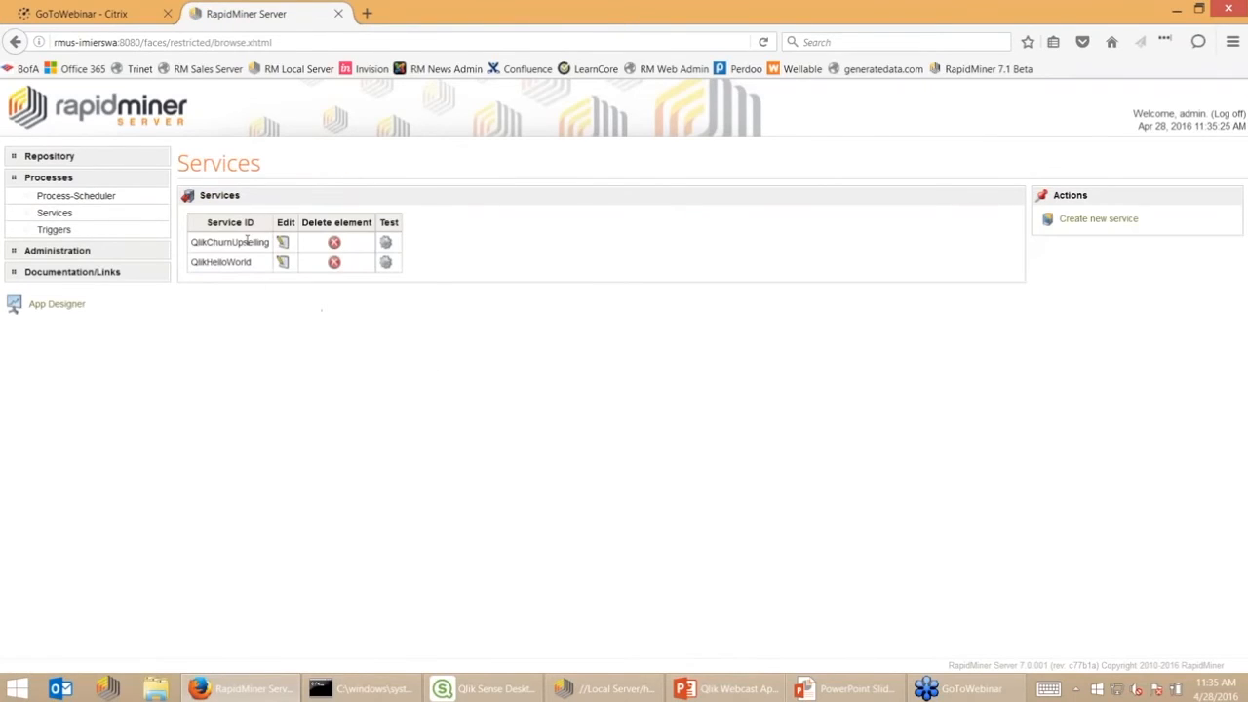
pyautogui.click(282, 244)
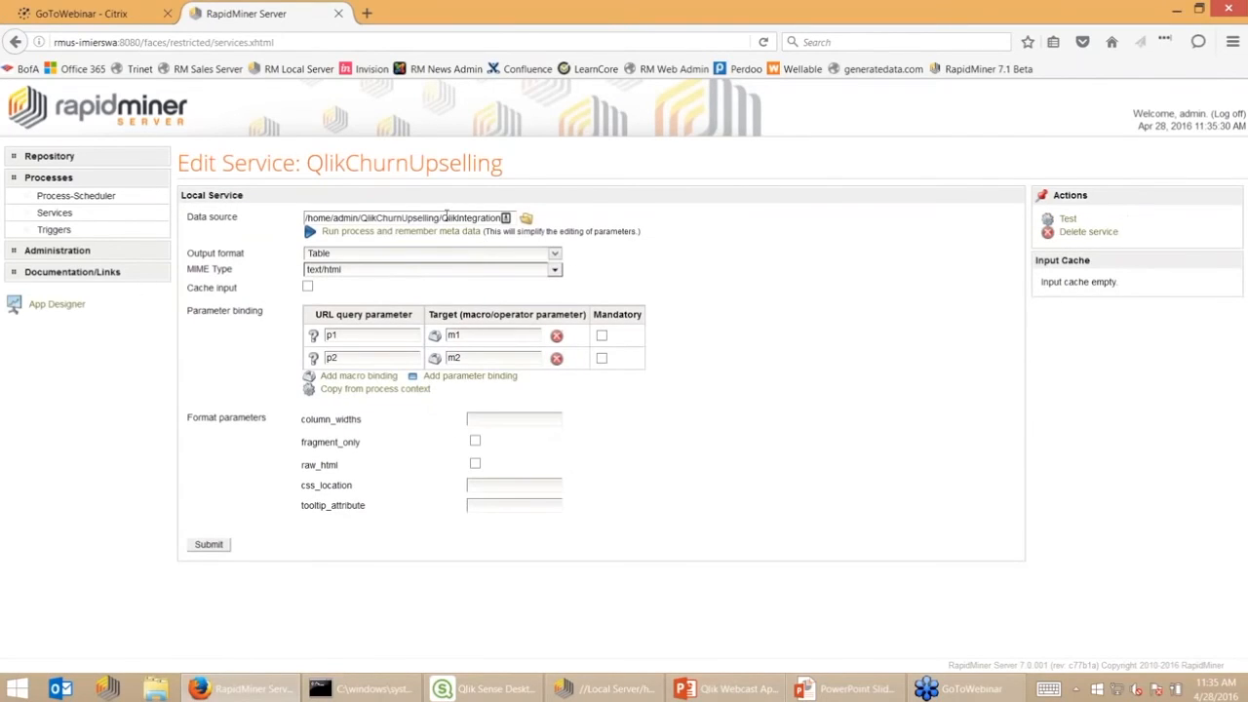
pyautogui.click(554, 255)
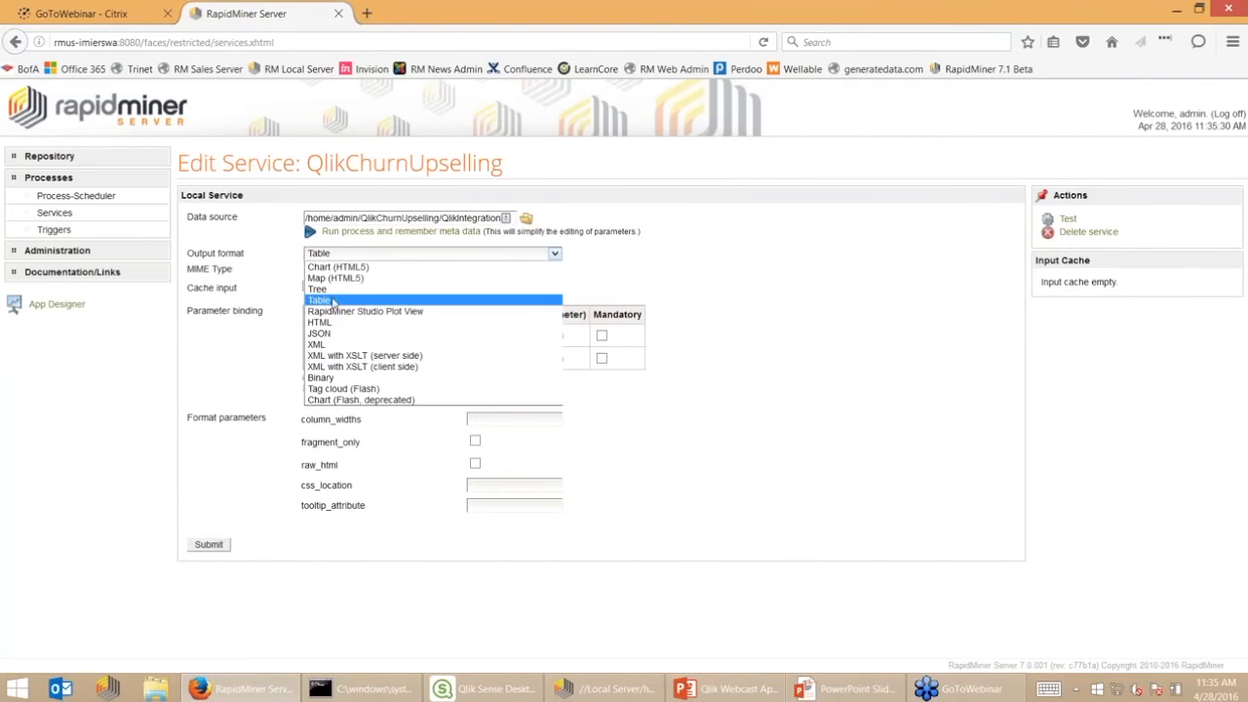
pyautogui.click(332, 300)
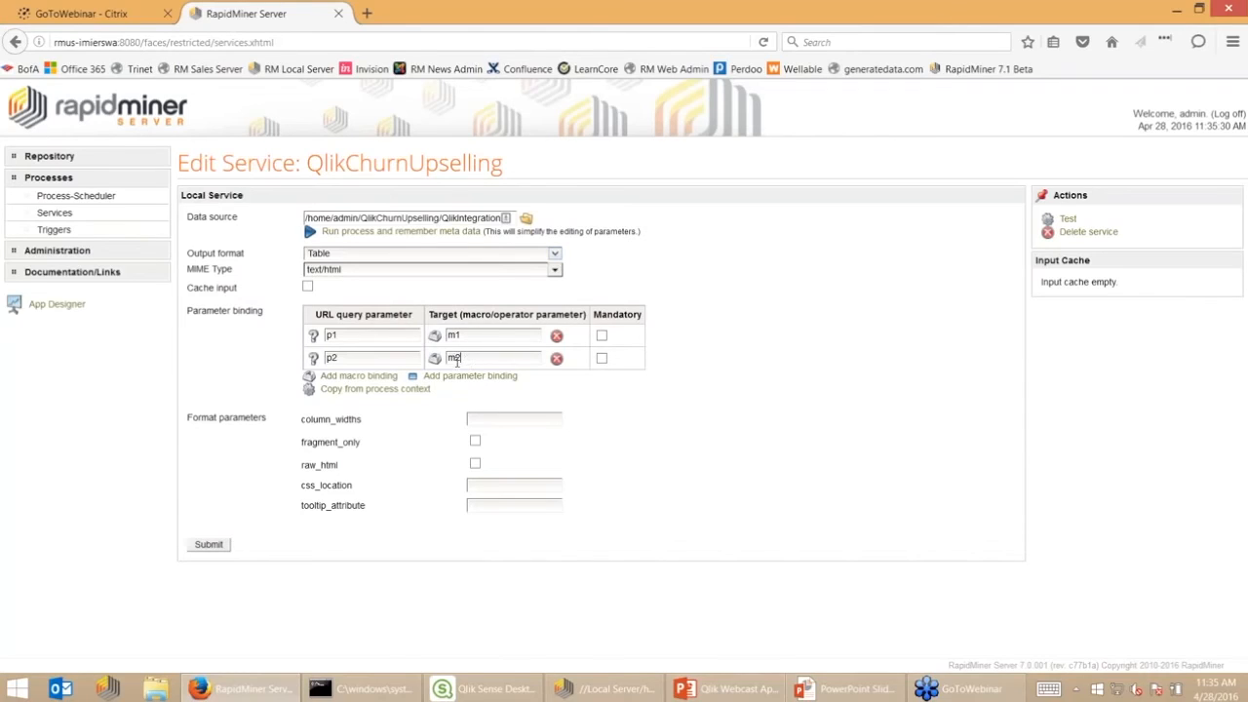
pyautogui.doubleClick(481, 336)
pyautogui.click(1069, 220)
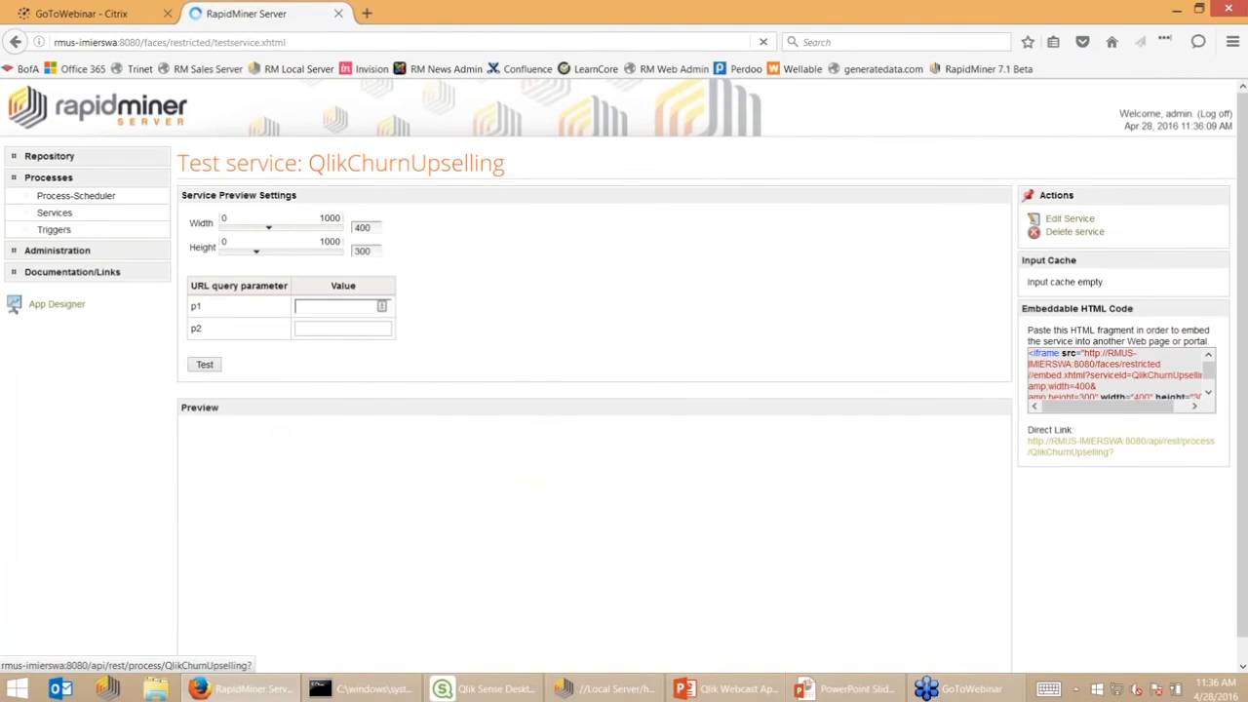
pyautogui.click(331, 307)
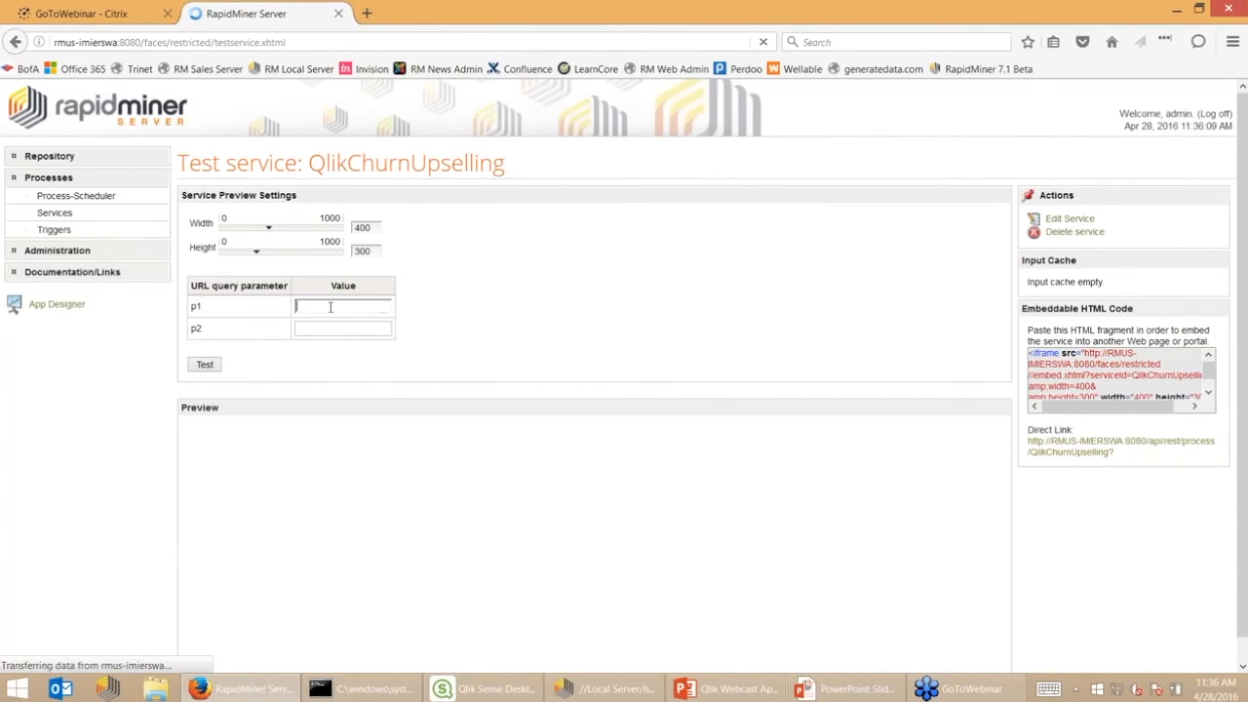
pyautogui.write('NY')
pyautogui.click(203, 368)
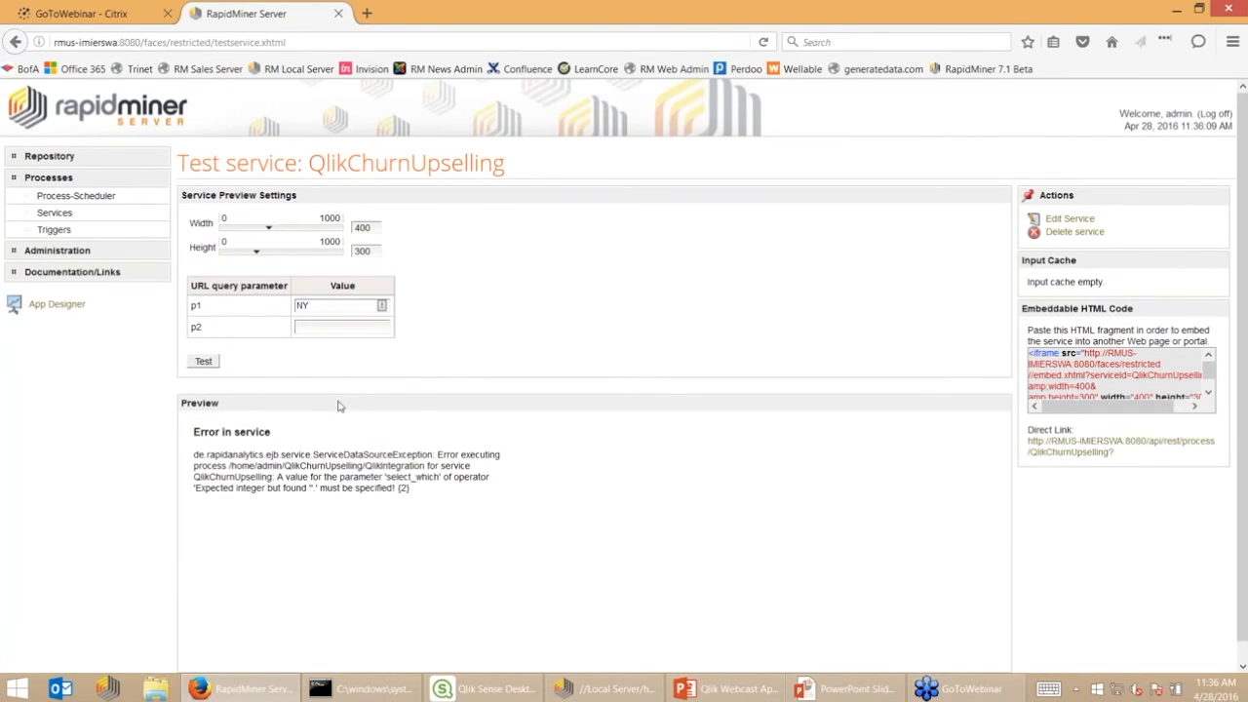
pyautogui.click(318, 330)
pyautogui.click(203, 362)
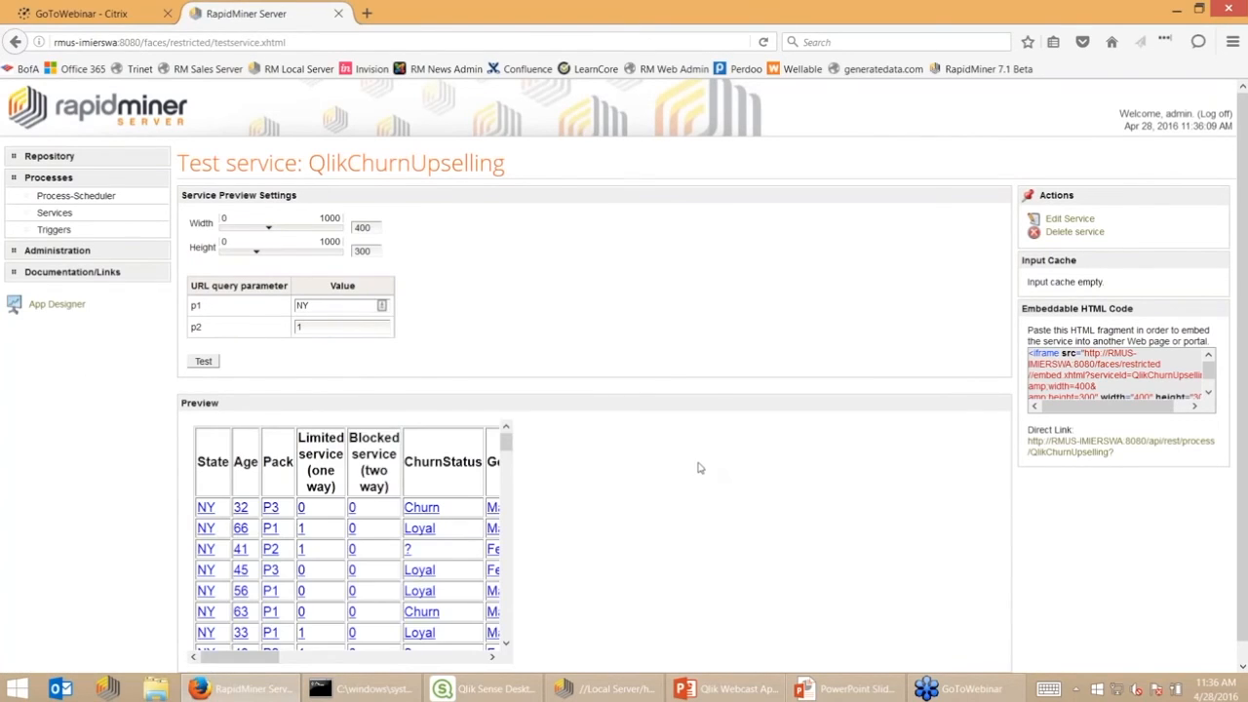
pyautogui.scroll(-3, 517, 475)
pyautogui.moveTo(516, 471); pyautogui.dragTo(530, 389)
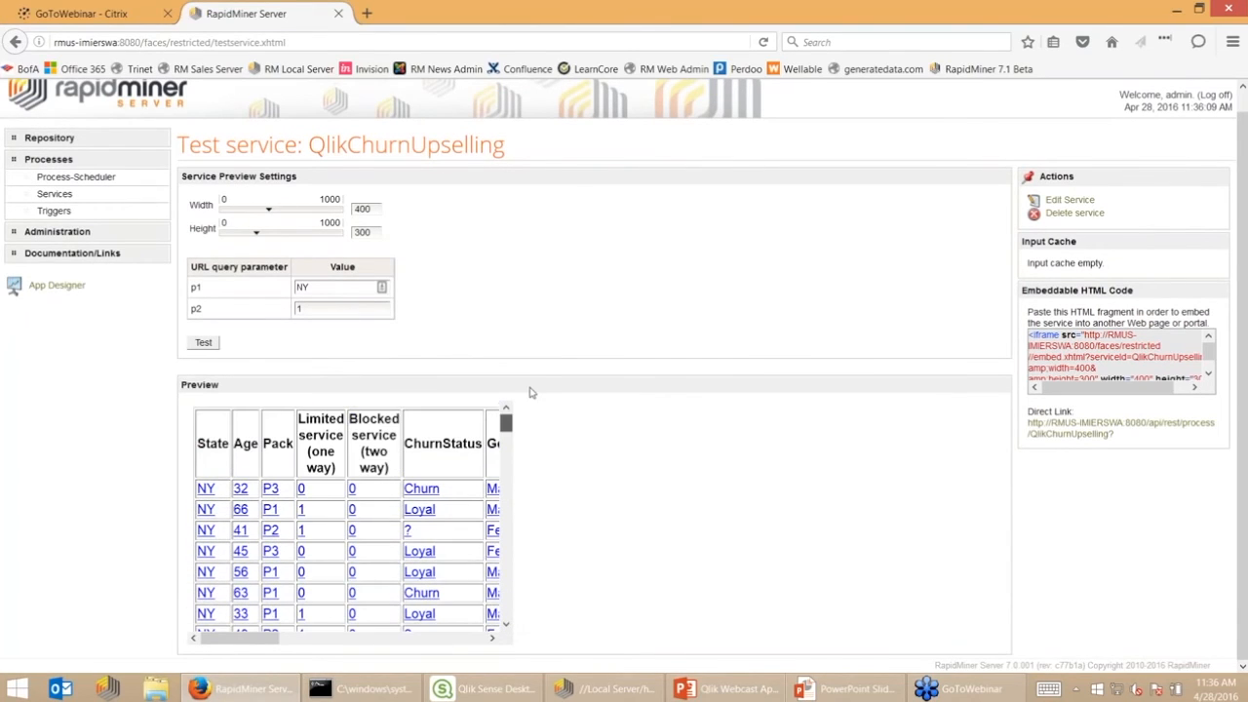
pyautogui.moveTo(266, 641); pyautogui.dragTo(393, 646)
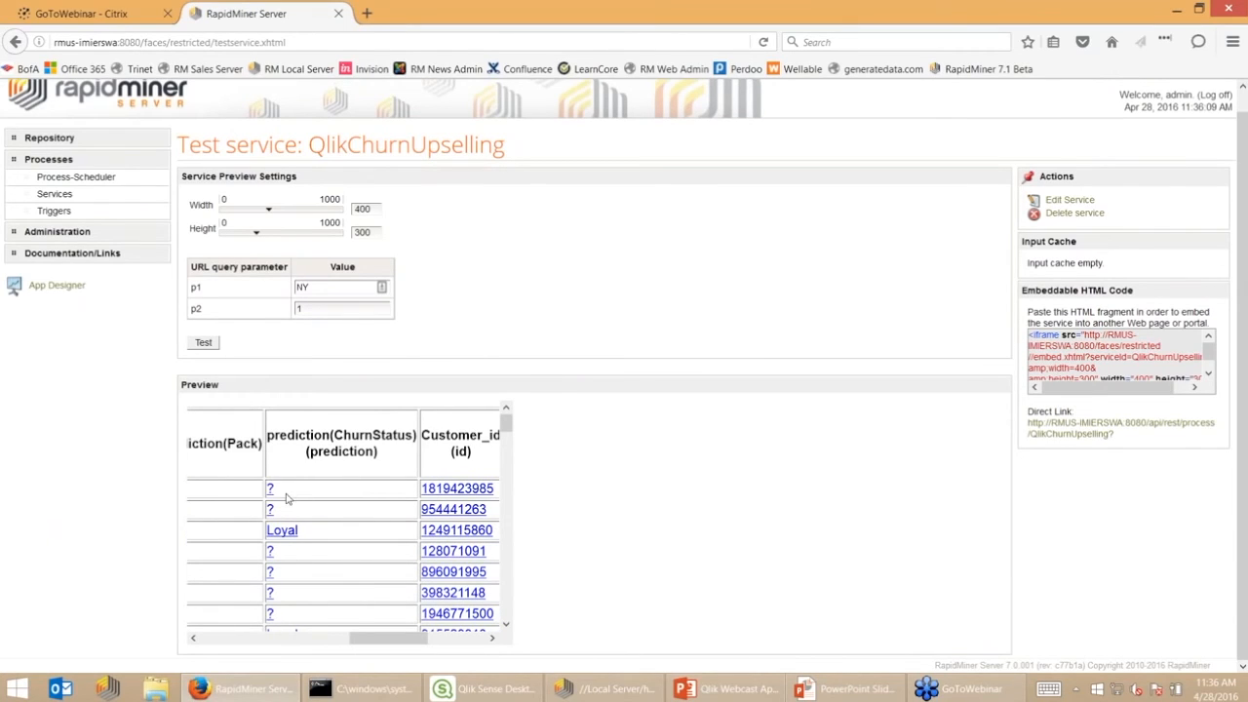
pyautogui.moveTo(406, 641); pyautogui.dragTo(282, 644)
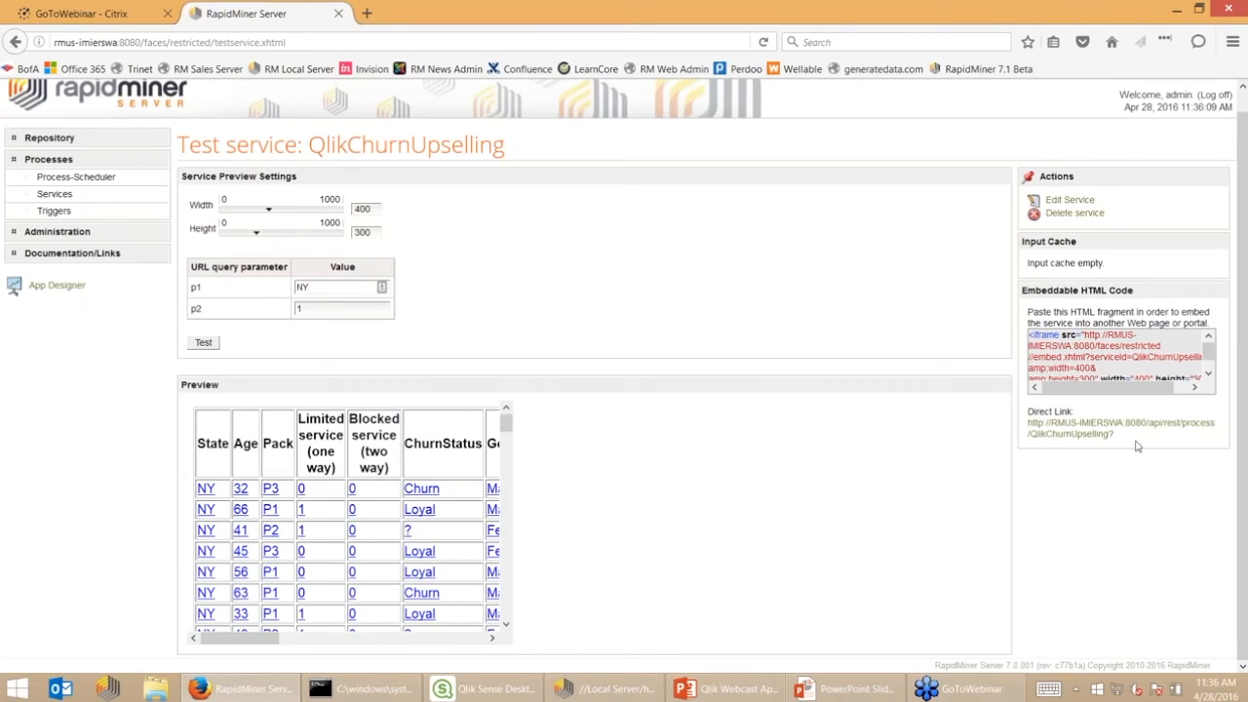
# Open the Churn section of the Qlik Sense app's data load script
pyautogui.click(506, 689)
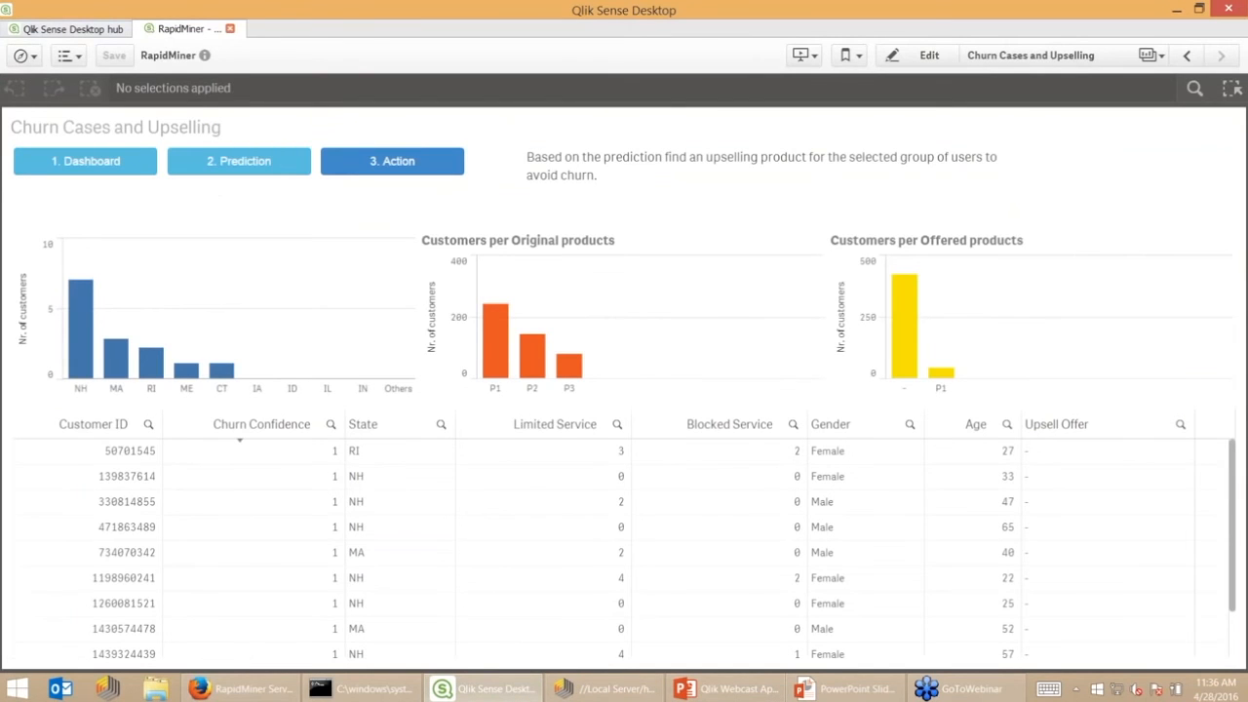
pyautogui.click(22, 56)
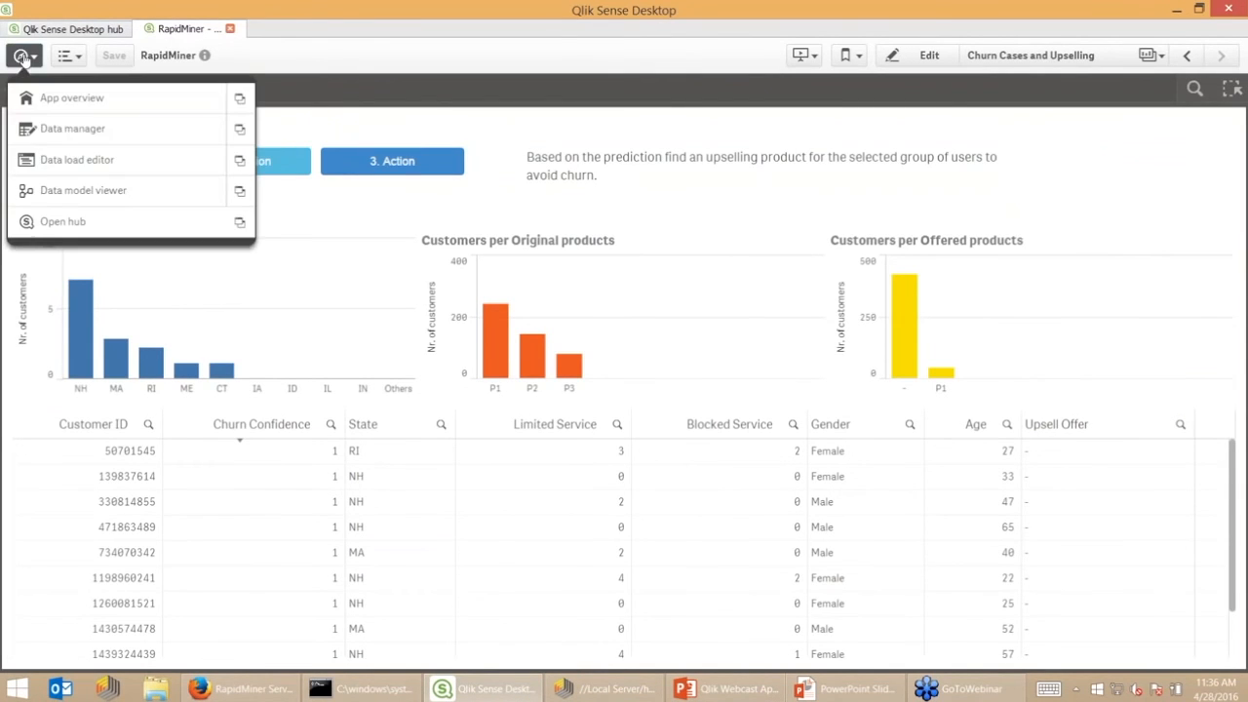
pyautogui.click(89, 162)
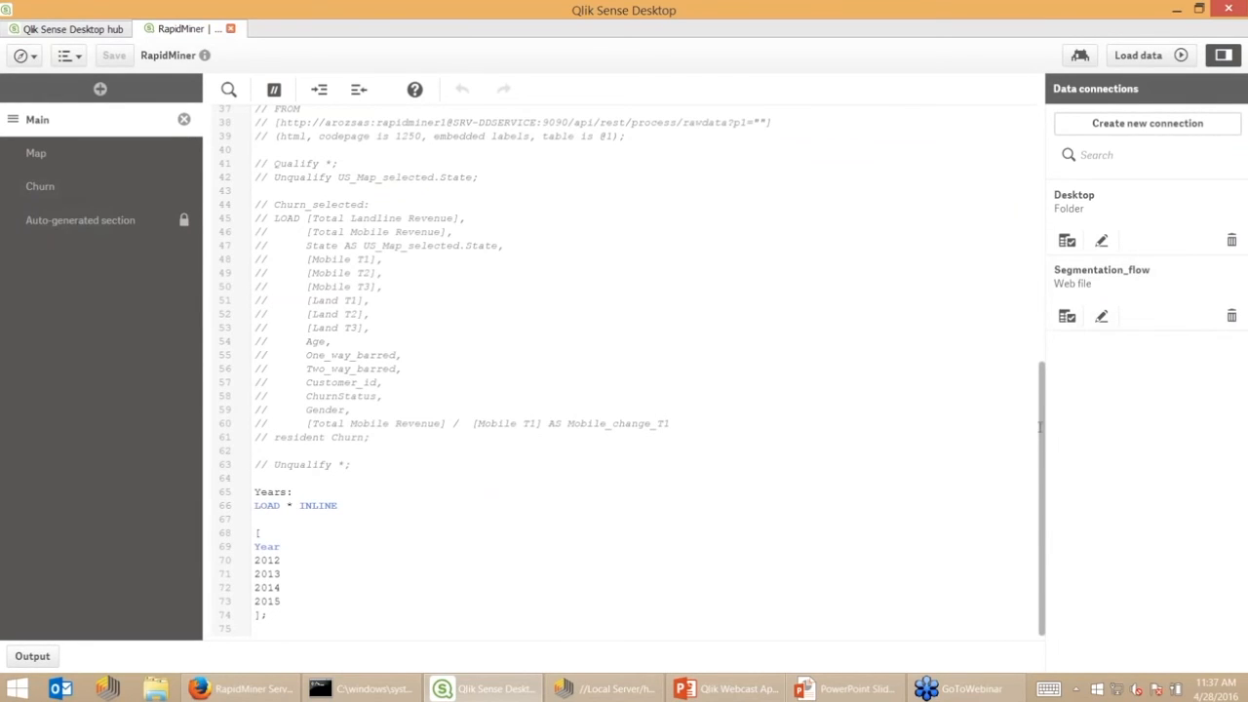
pyautogui.scroll(12, 1041, 432)
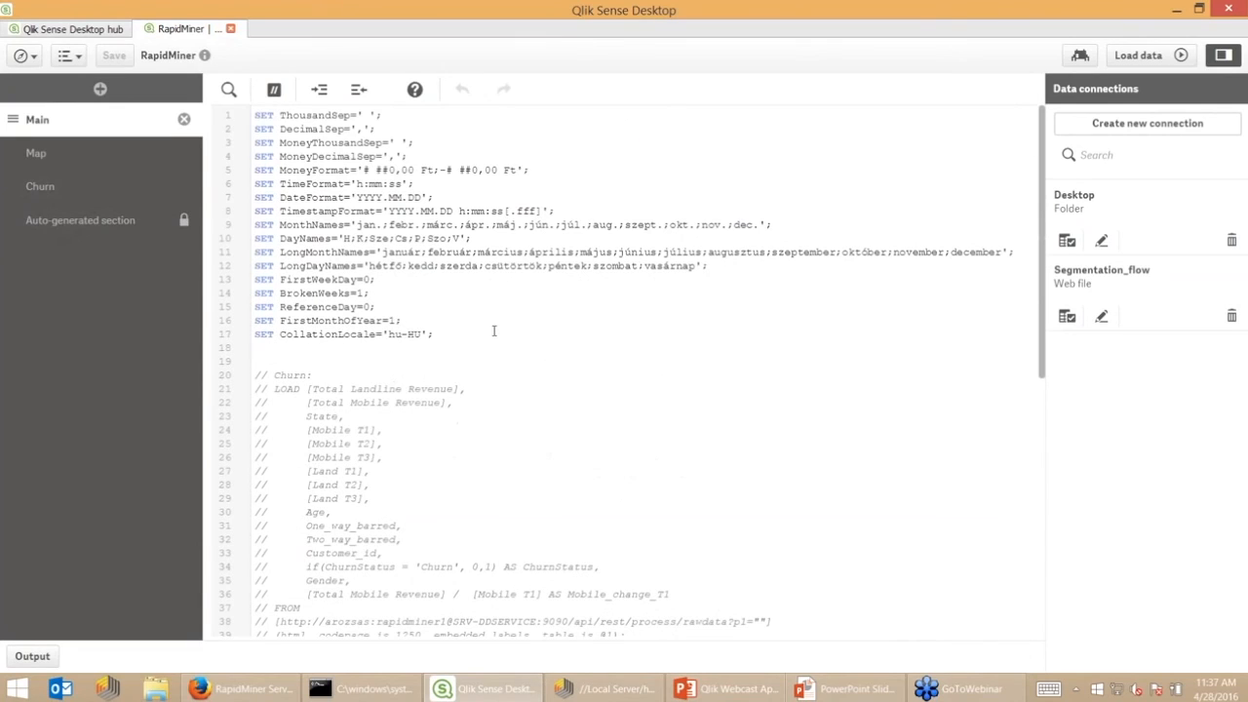
pyautogui.click(45, 186)
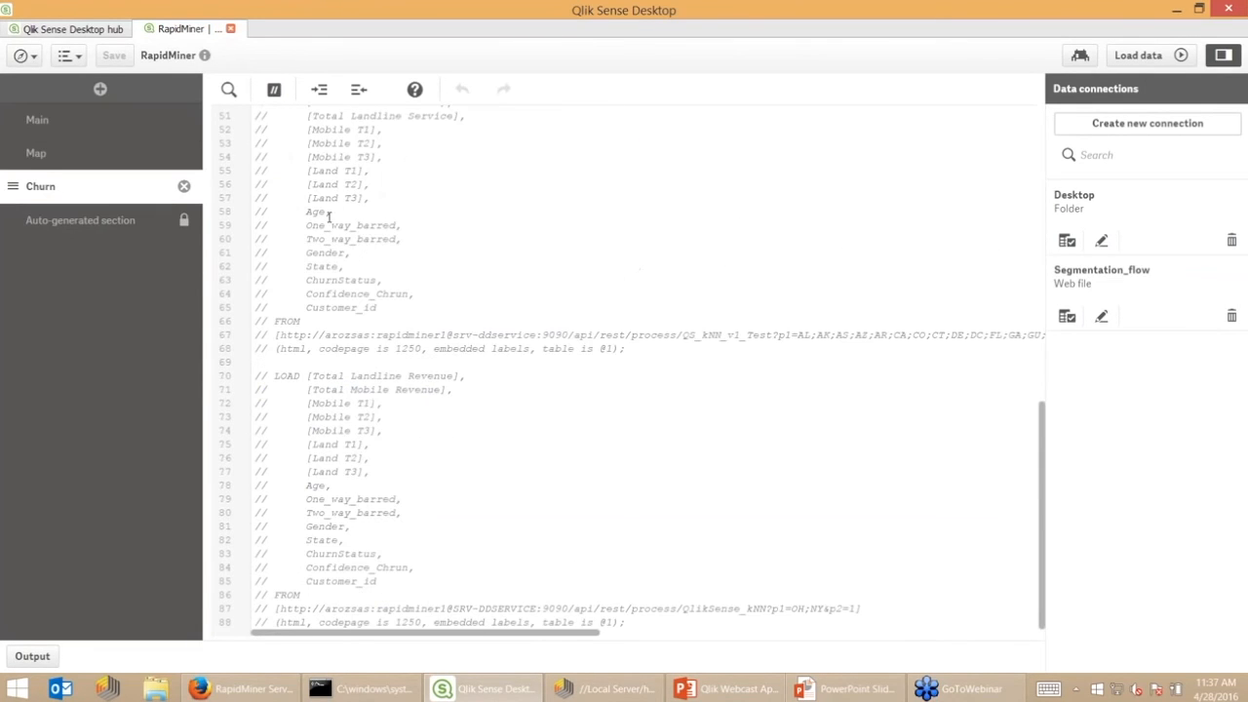
pyautogui.scroll(15, 386, 290)
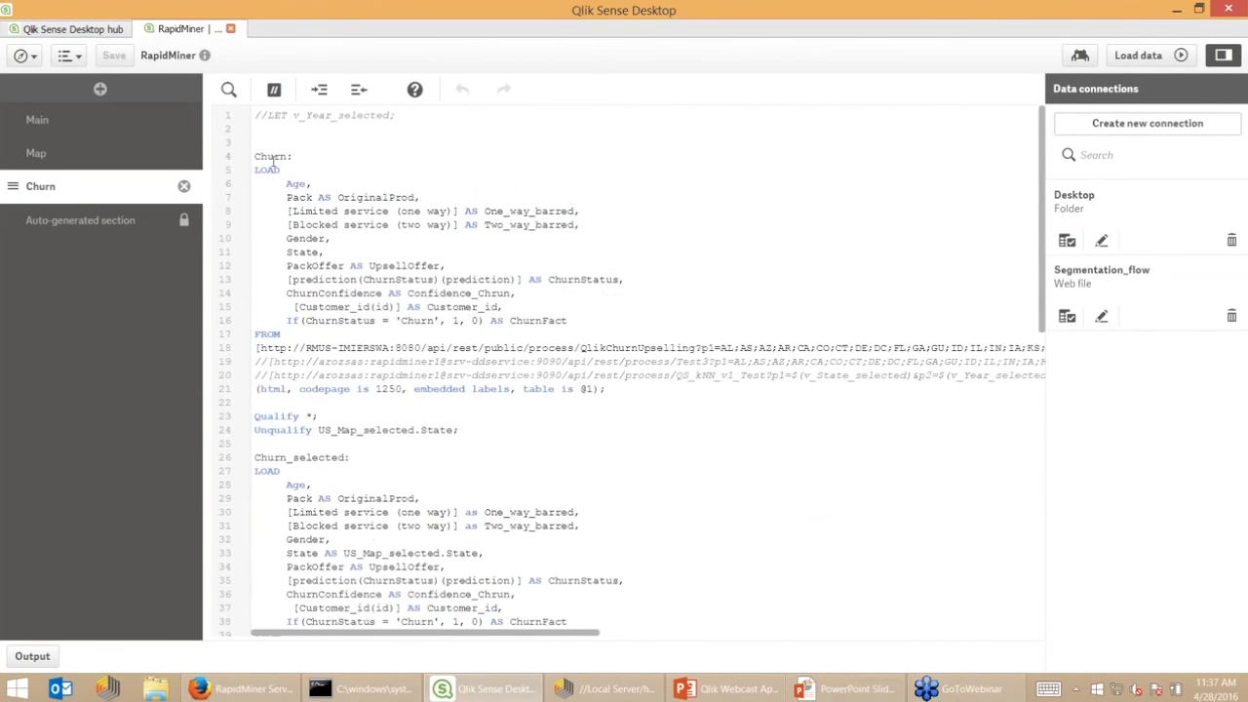
# Highlight the Churn label, the QlikChurnUpselling service URL and state/year parameters, then return to RapidMiner Server
pyautogui.moveTo(292, 156); pyautogui.dragTo(260, 156)
pyautogui.moveTo(260, 348); pyautogui.dragTo(716, 349)
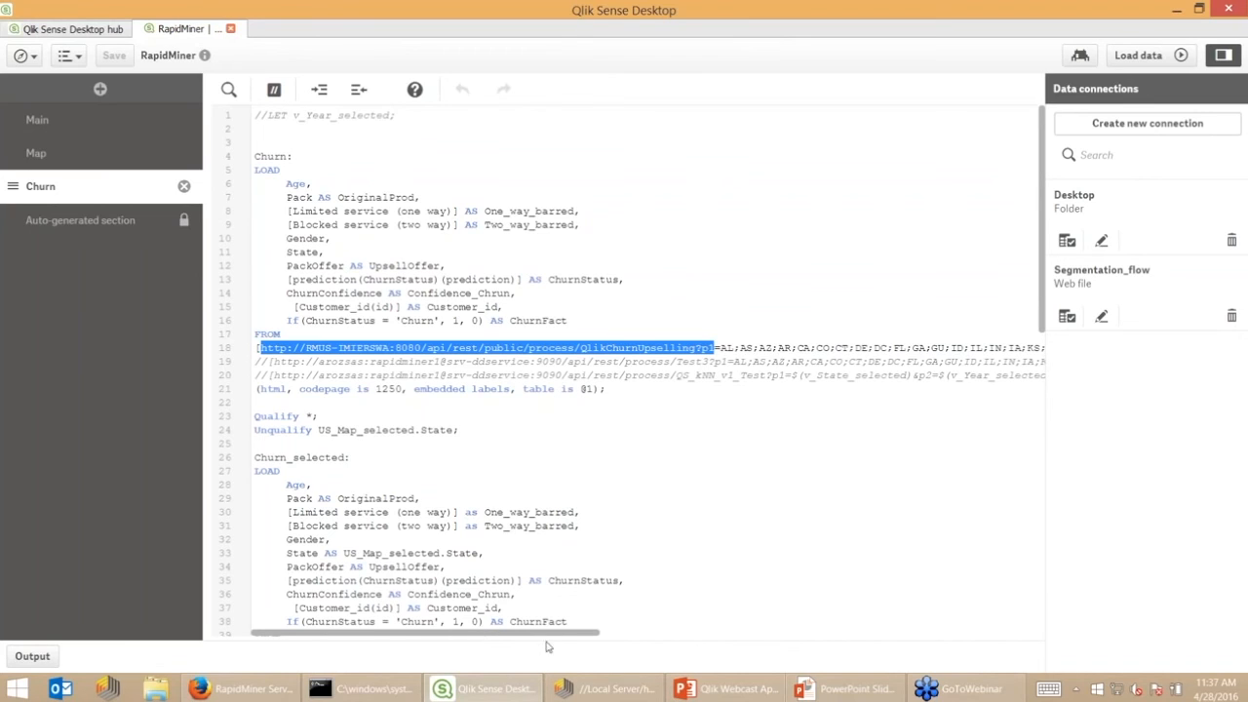
pyautogui.moveTo(561, 639); pyautogui.dragTo(1001, 639)
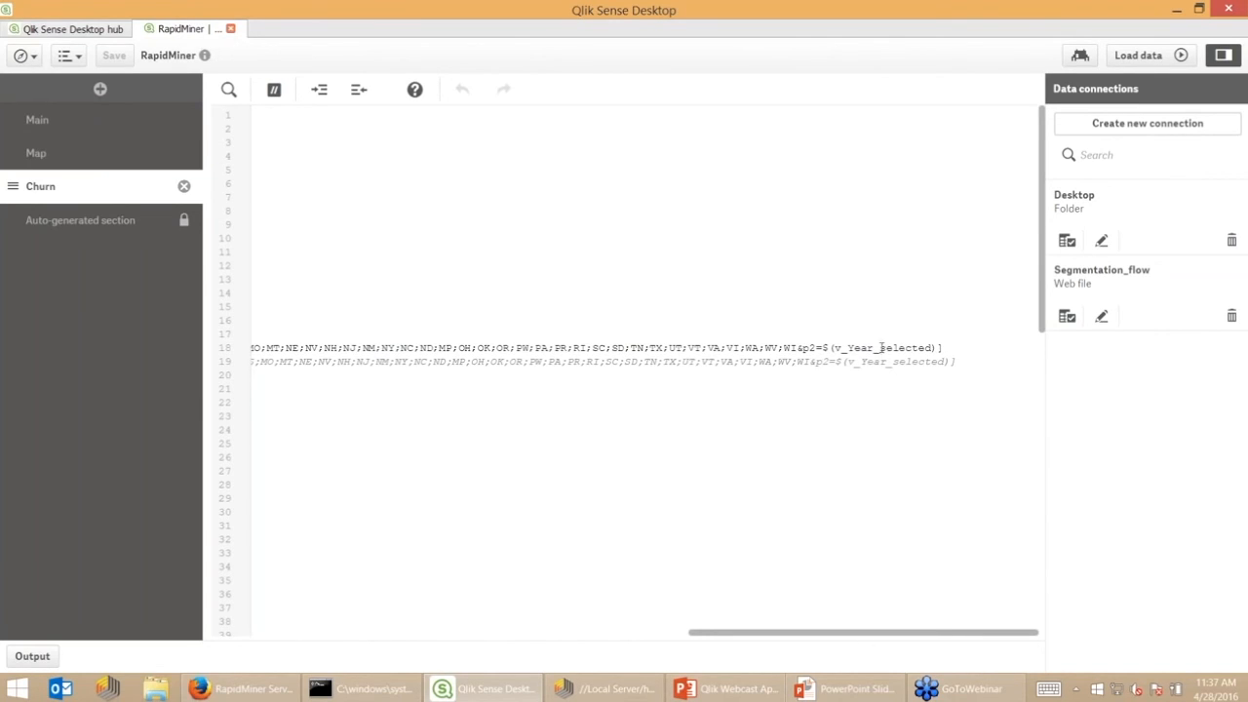
pyautogui.scroll(-5, 841, 518)
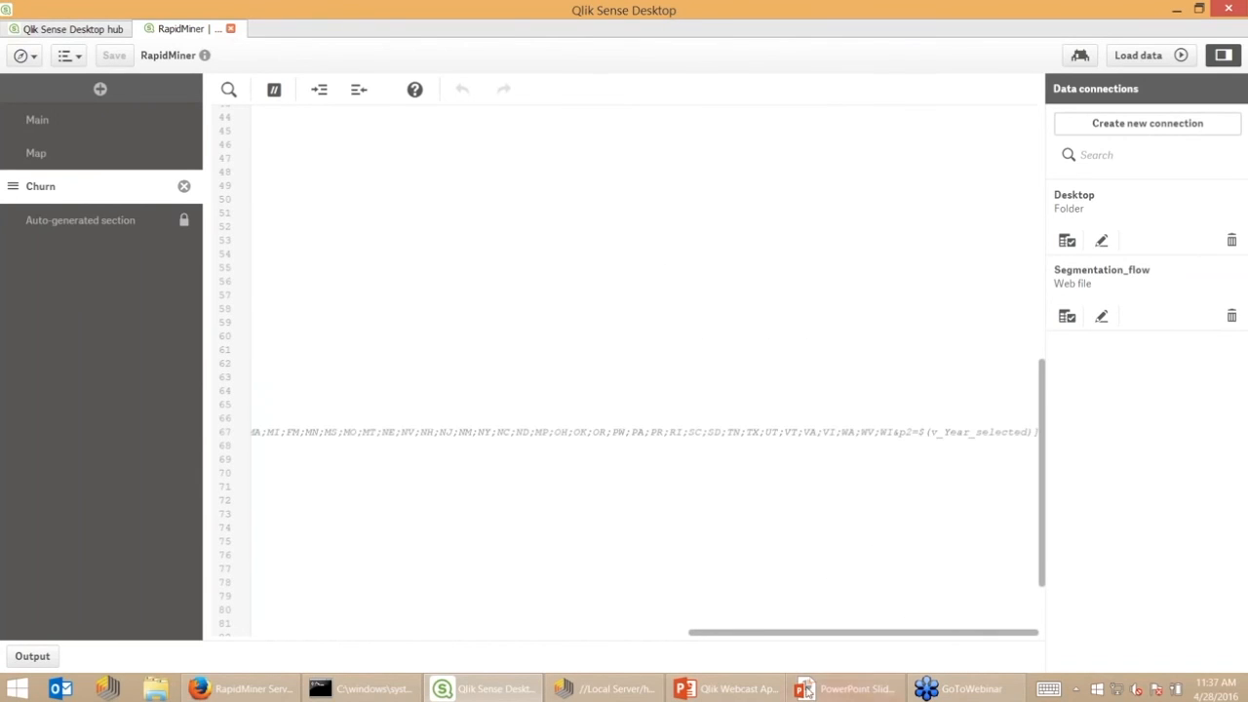
pyautogui.moveTo(816, 641); pyautogui.dragTo(379, 636)
pyautogui.scroll(3, 503, 447)
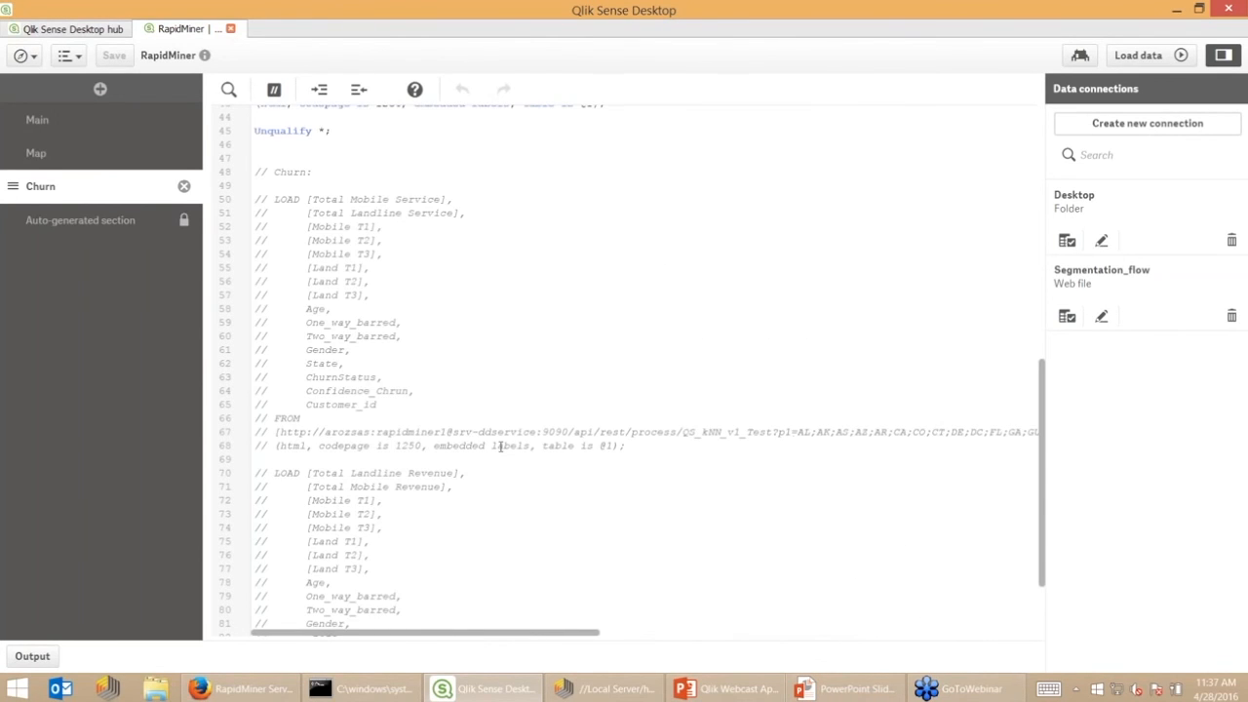
pyautogui.scroll(1, 510, 453)
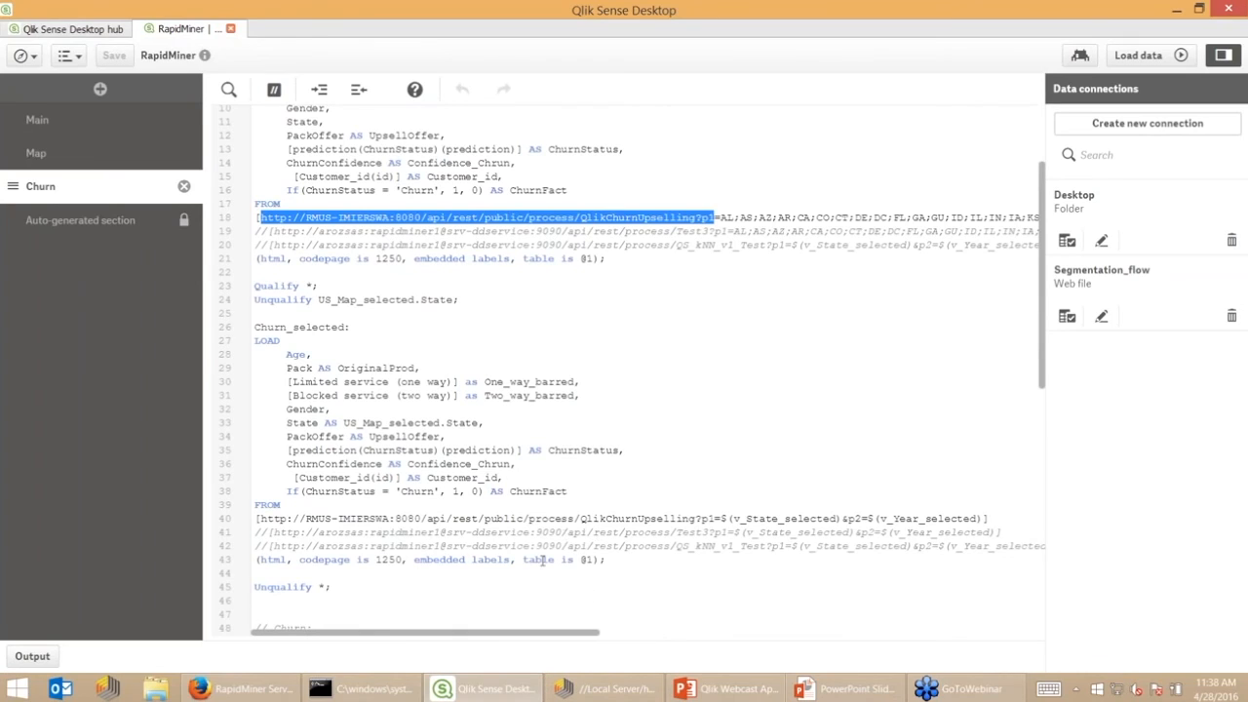
pyautogui.scroll(-1, 549, 463)
pyautogui.moveTo(985, 454); pyautogui.dragTo(714, 454)
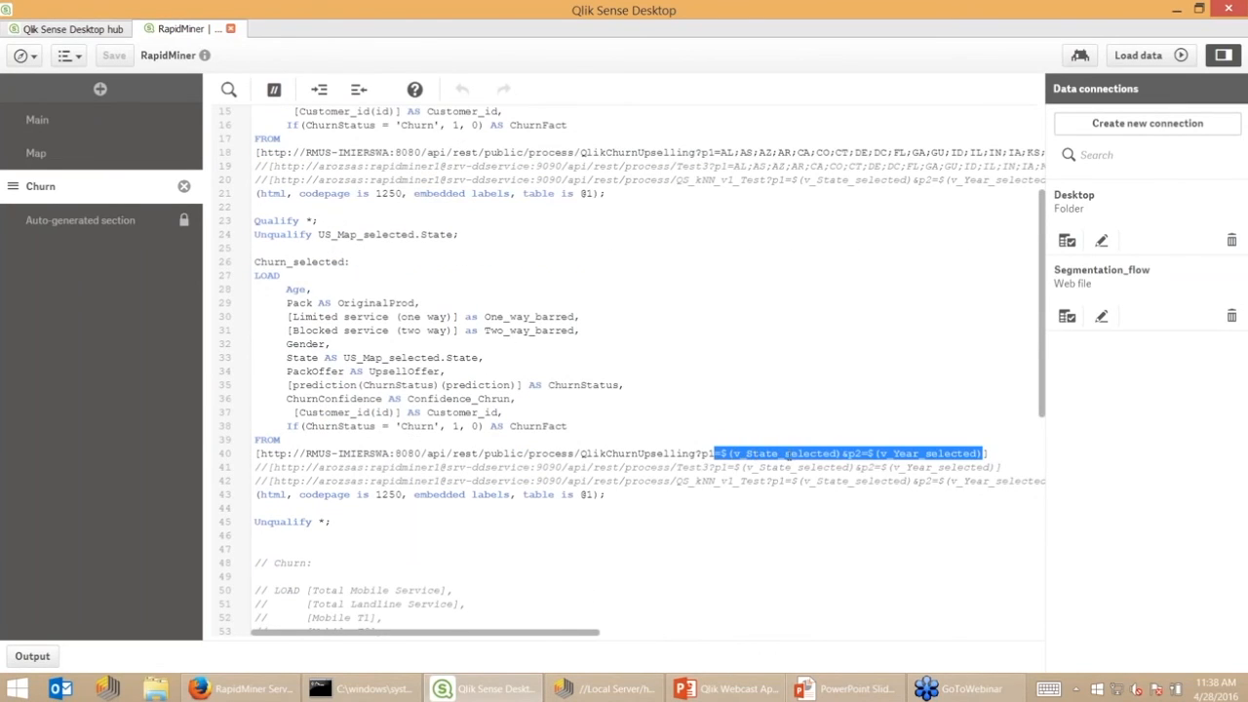
pyautogui.click(647, 439)
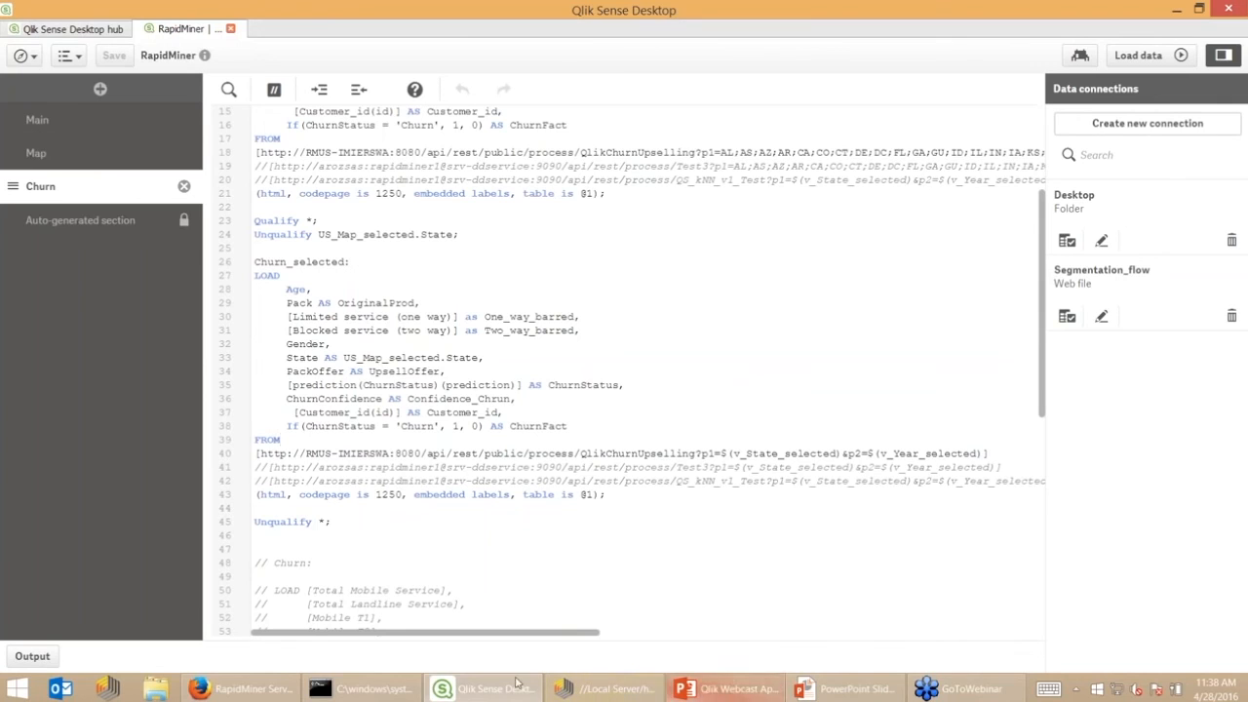
pyautogui.click(235, 689)
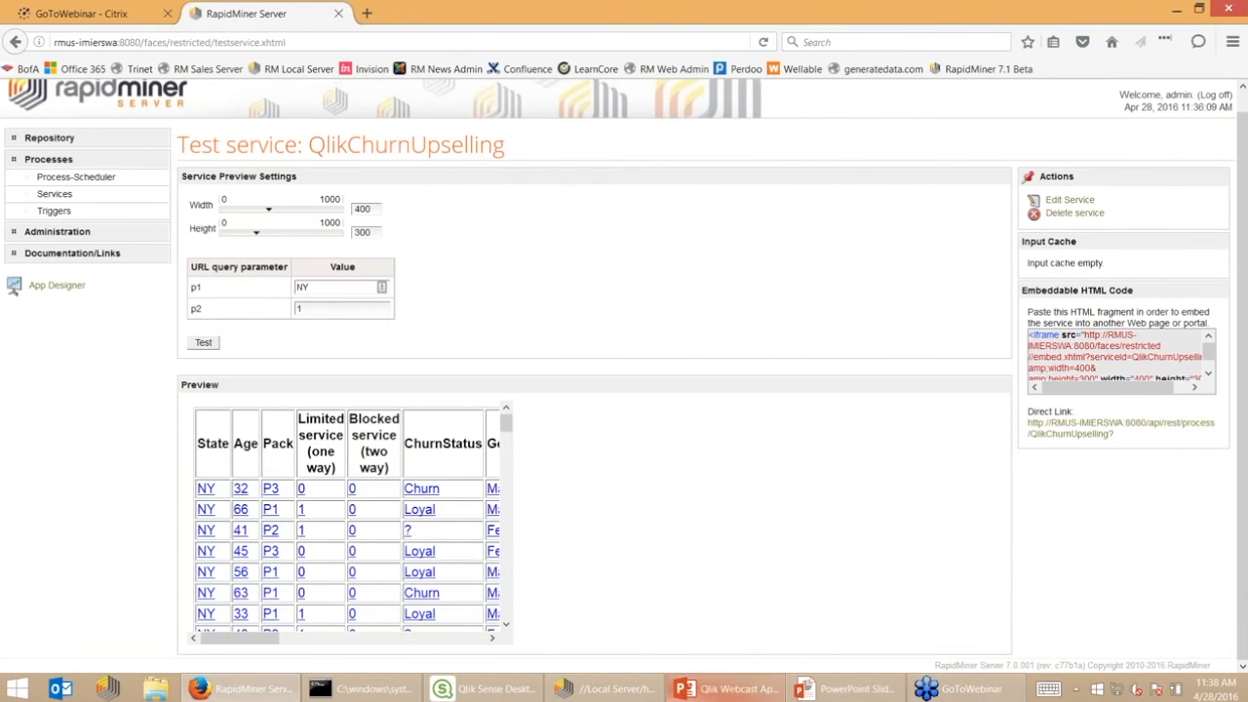
# Reload the Qlik app data (4,793 Churn and 460 Churn_selected rows) and go to App overview
pyautogui.click(482, 689)
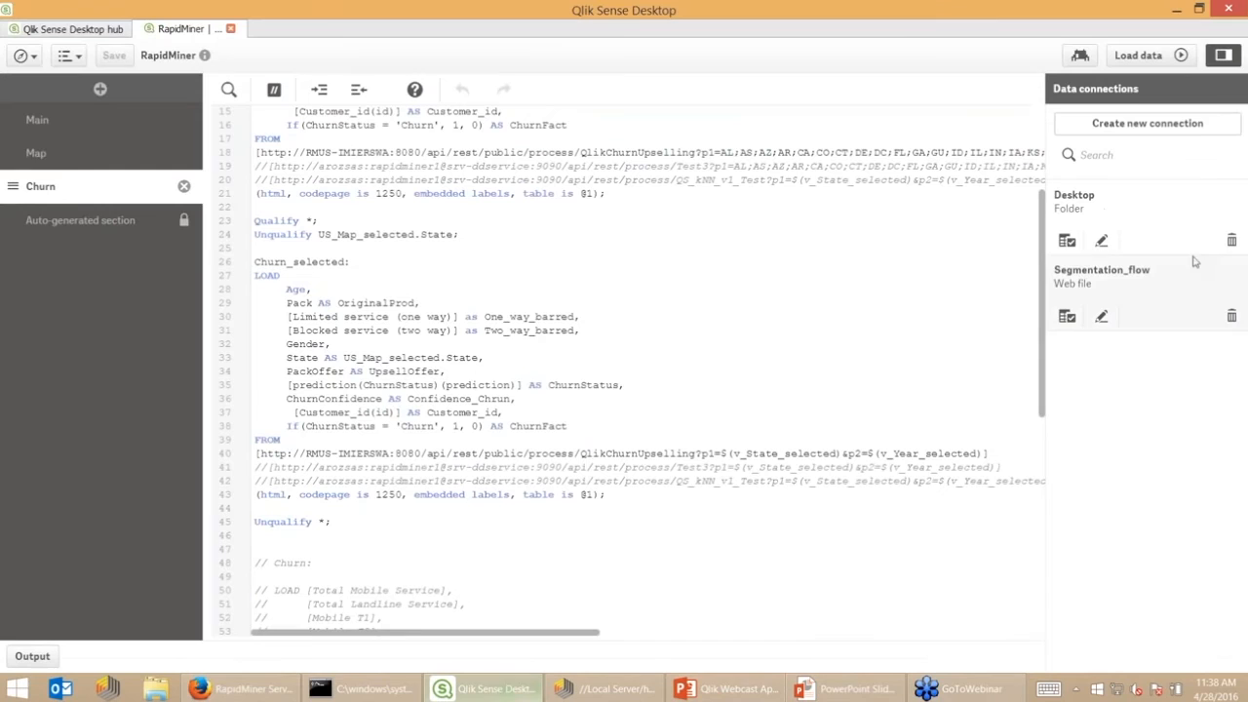
pyautogui.click(1137, 56)
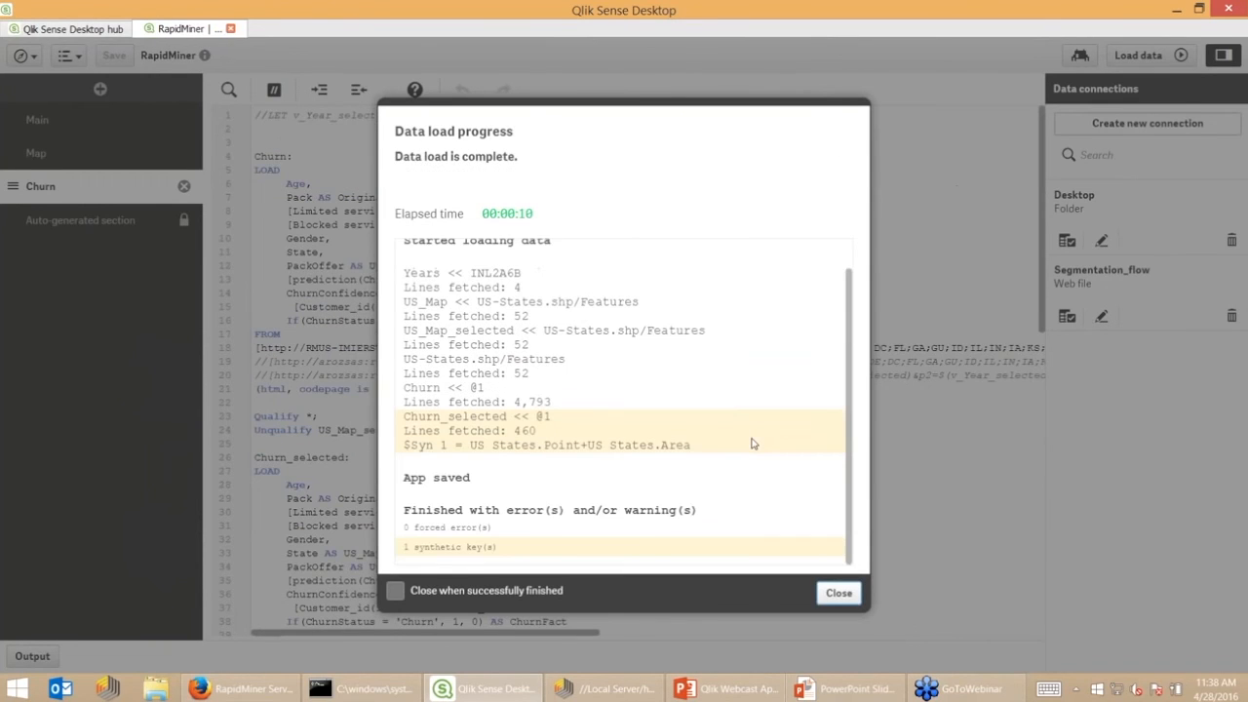
pyautogui.click(838, 593)
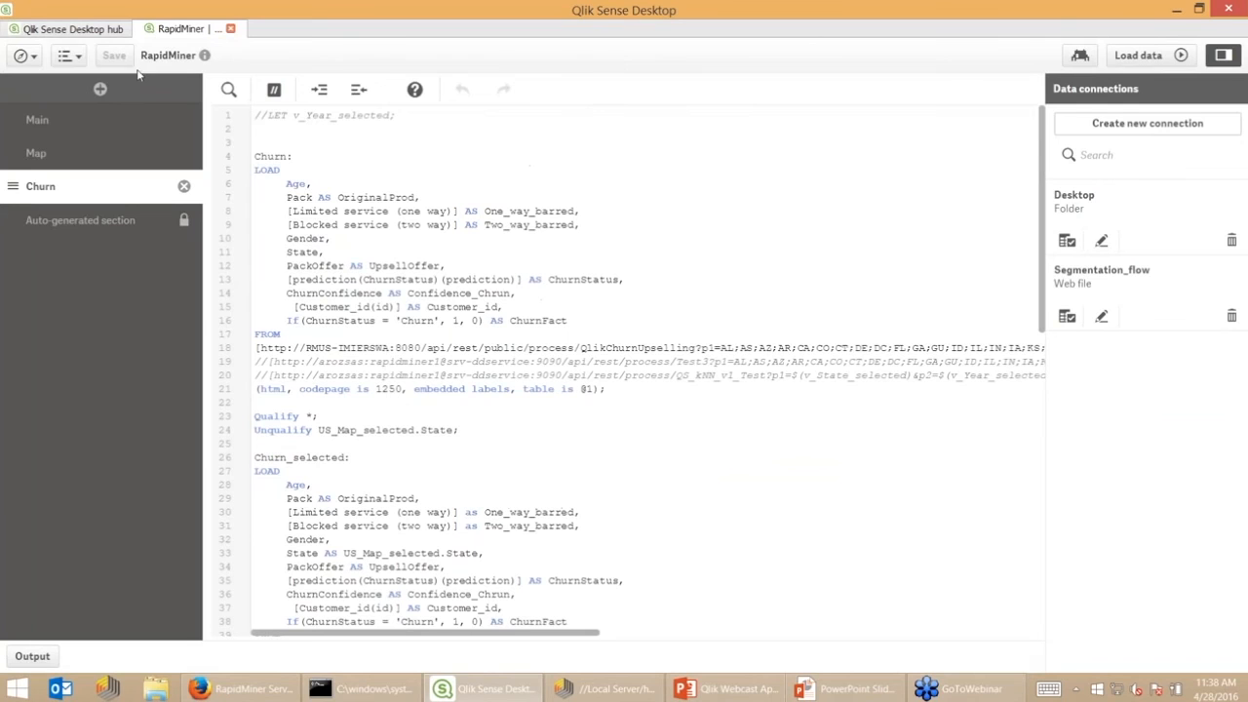
pyautogui.click(26, 55)
pyautogui.click(45, 100)
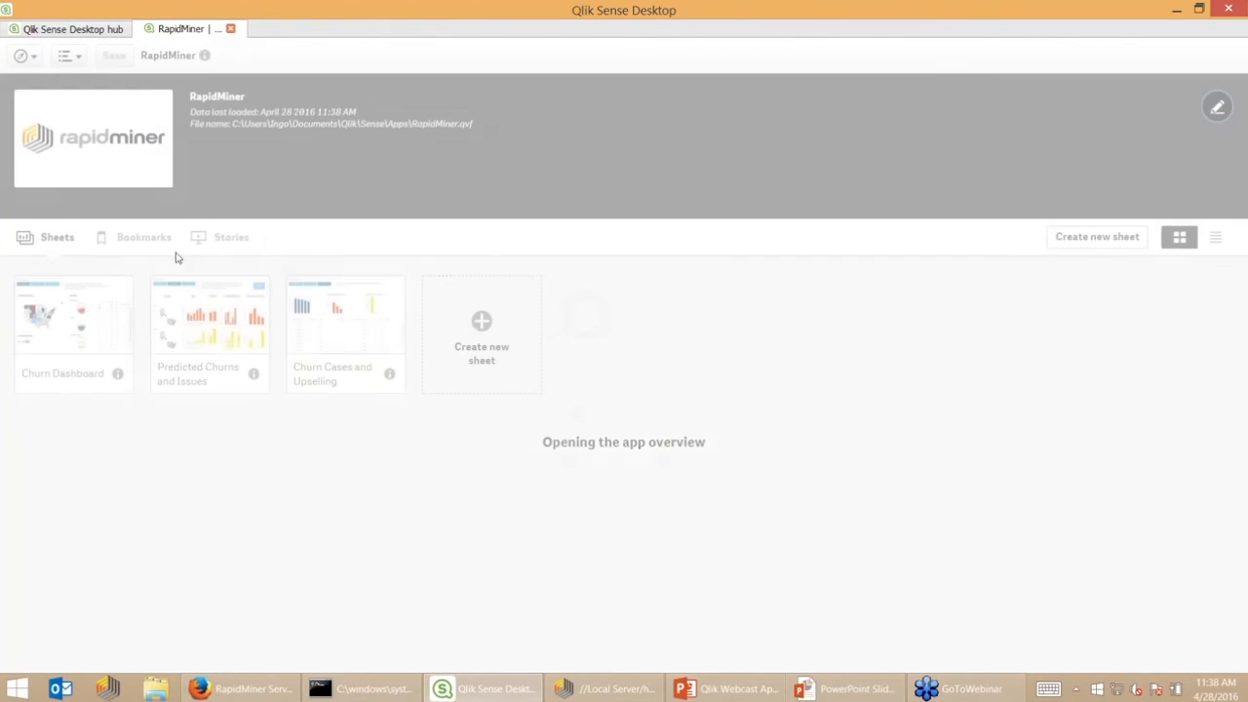
# Open the Churn Dashboard sheet showing 9.0% total churn, then use the 2. Prediction button
pyautogui.click(74, 326)
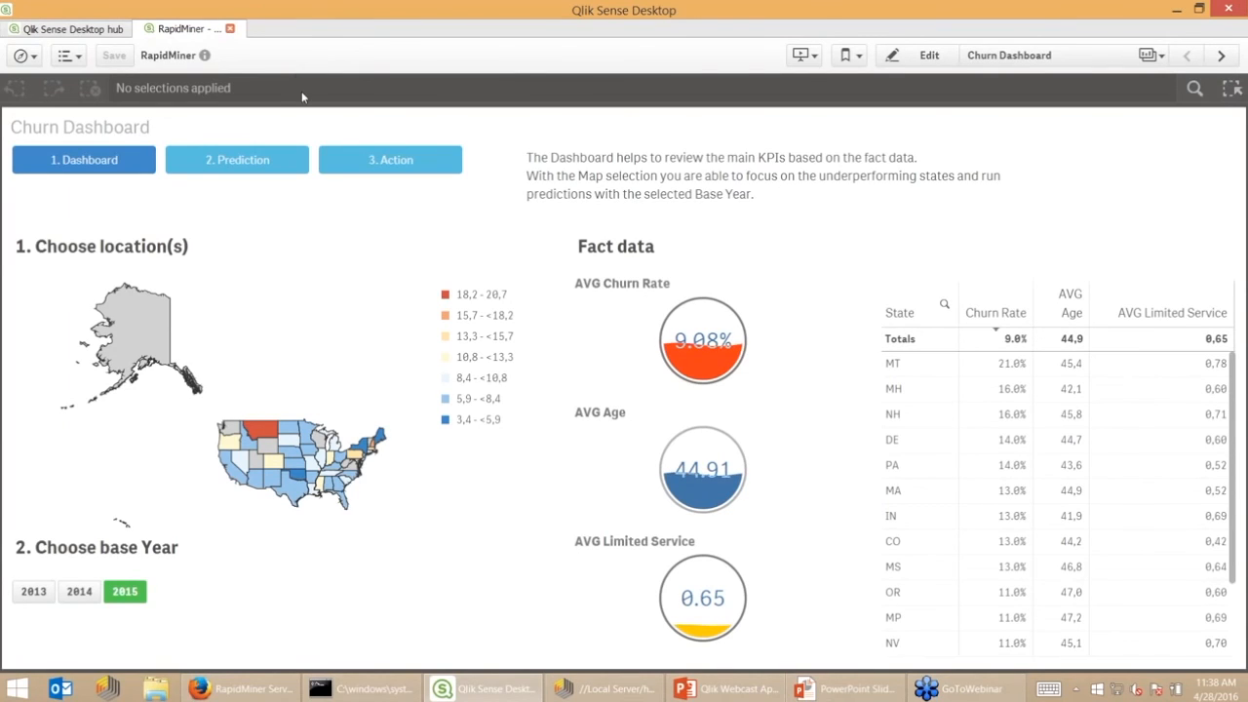
pyautogui.click(271, 164)
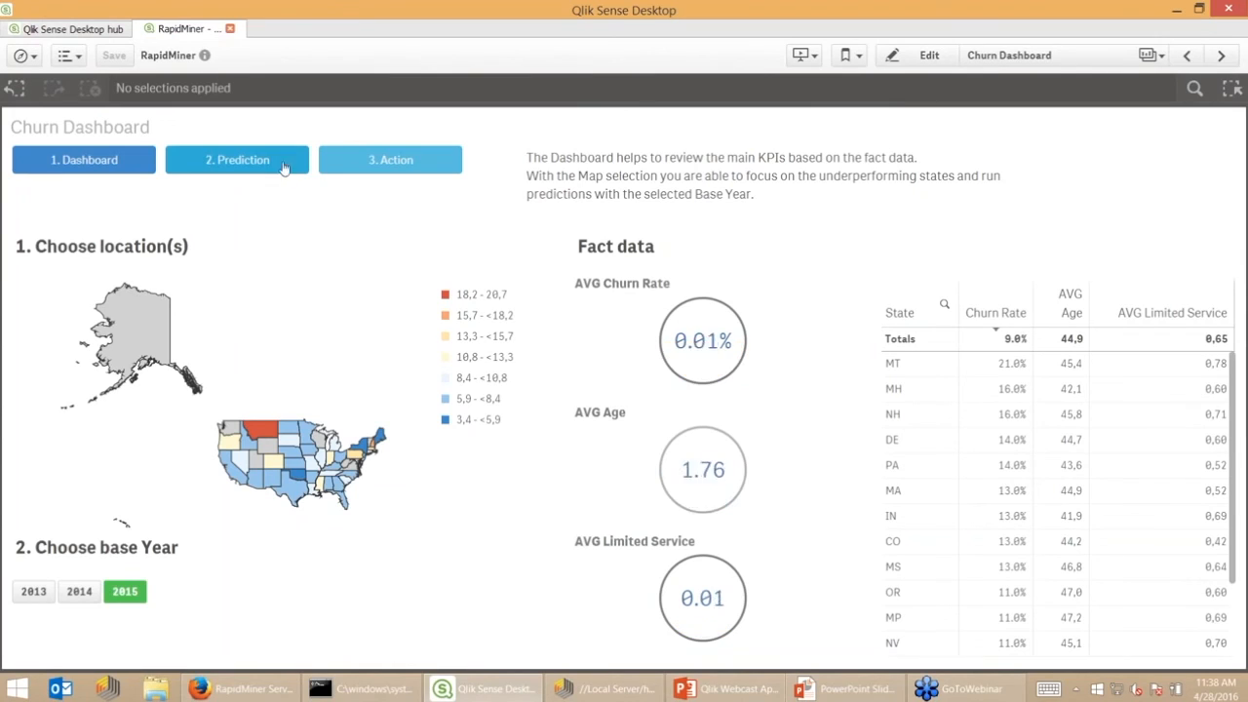